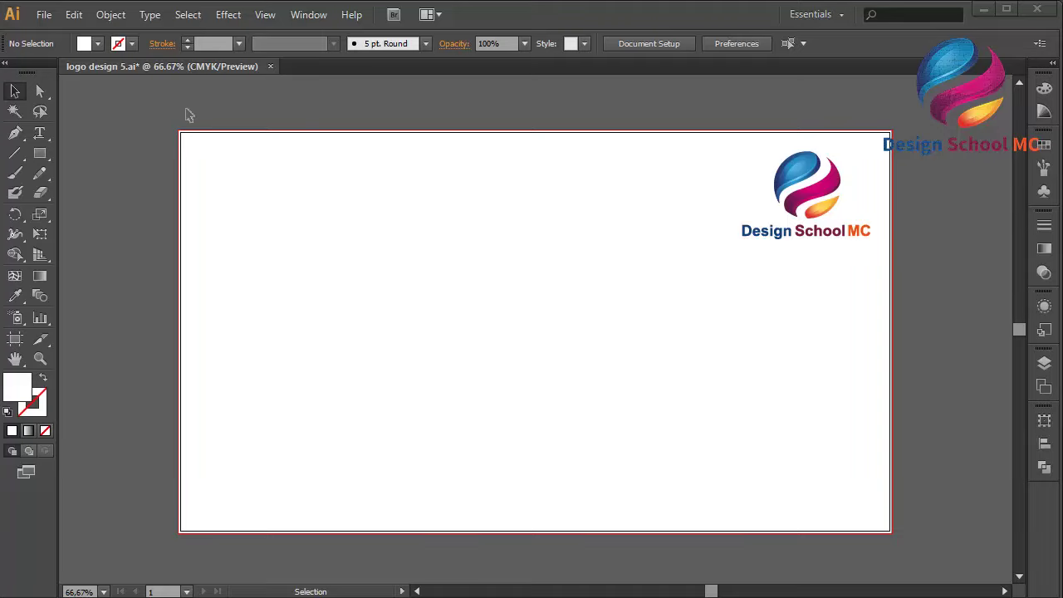
Type 'Xenon' on the artboard and enlarge it to span most of the artboard width
{"action": "left_click", "coordinate": [39, 133]}
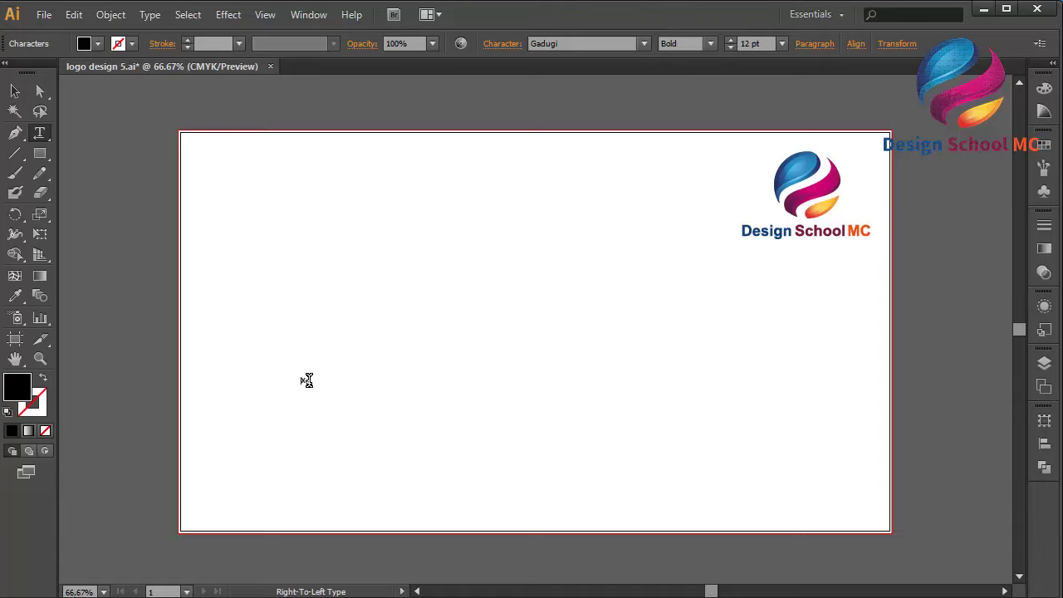
{"action": "type", "text": "Xenon"}
{"action": "key", "text": "Escape"}
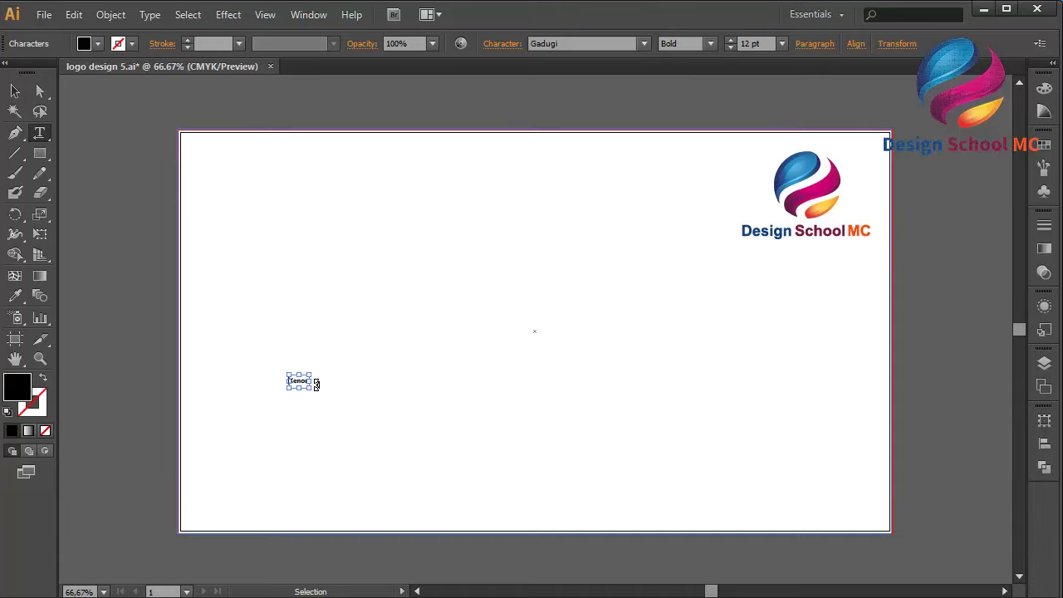
{"action": "left_click_drag", "start_coordinate": [314, 384], "coordinate": [897, 453]}
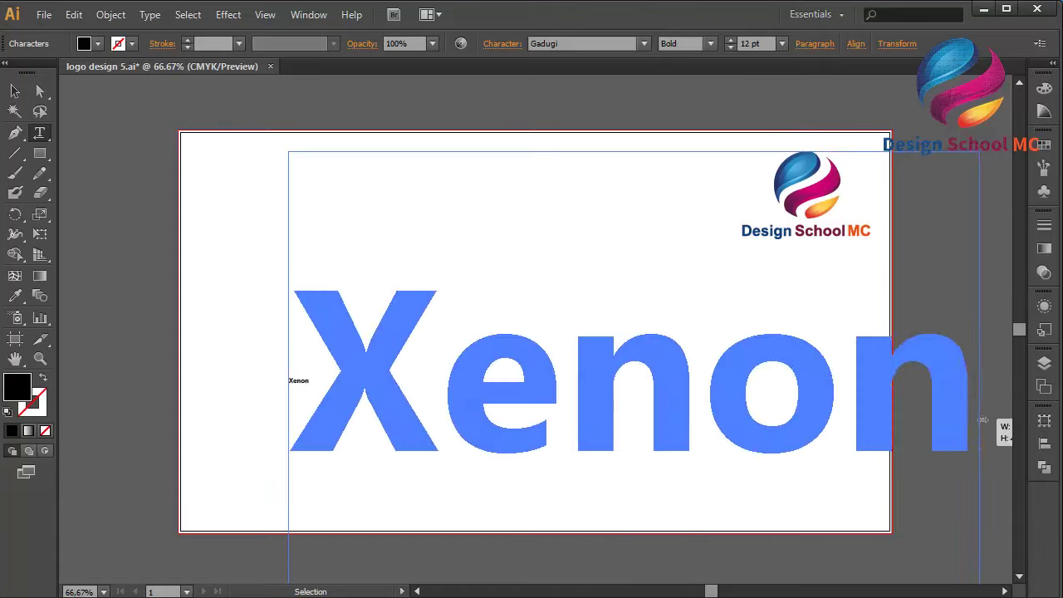
{"action": "left_click", "coordinate": [189, 266]}
{"action": "left_click", "coordinate": [15, 91]}
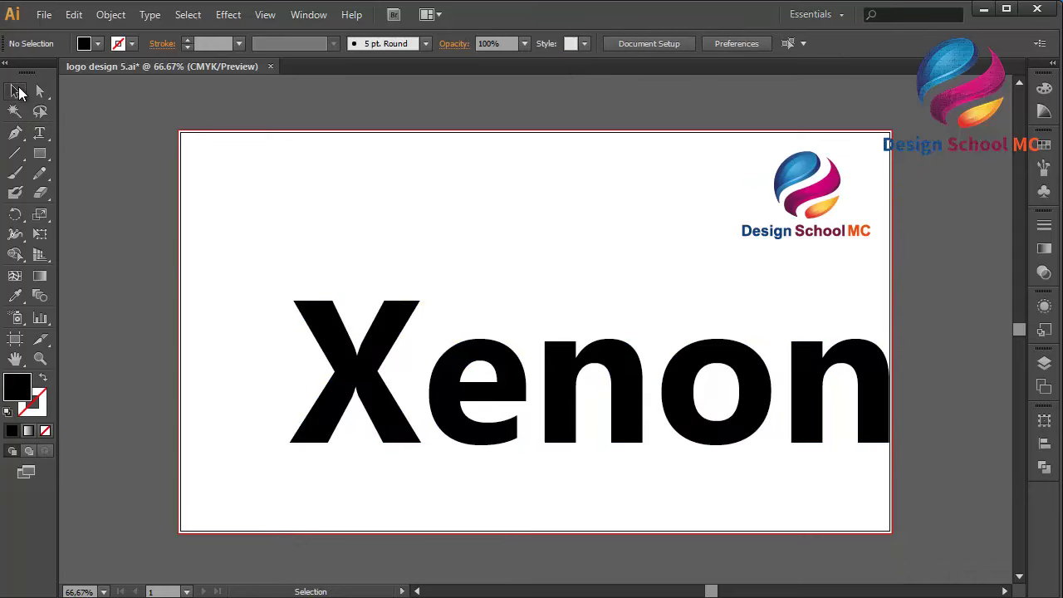
Move the Xenon text up and left and set its font to Arial Bold
{"action": "left_click_drag", "start_coordinate": [656, 392], "coordinate": [571, 361]}
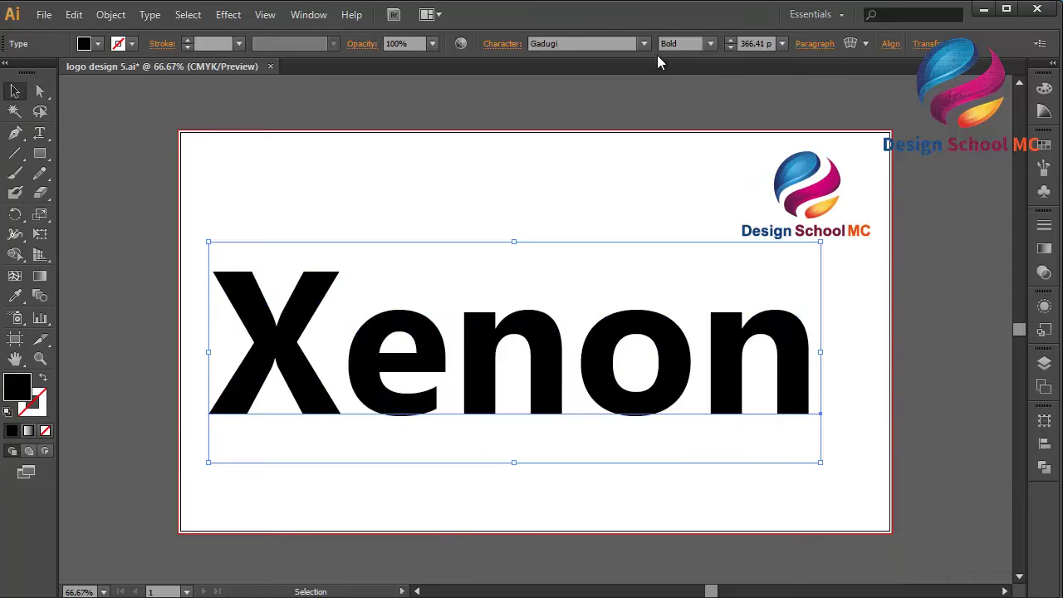
{"action": "left_click", "coordinate": [643, 43]}
{"action": "scroll", "coordinate": [681, 123], "scroll_direction": "up", "scroll_amount": 5}
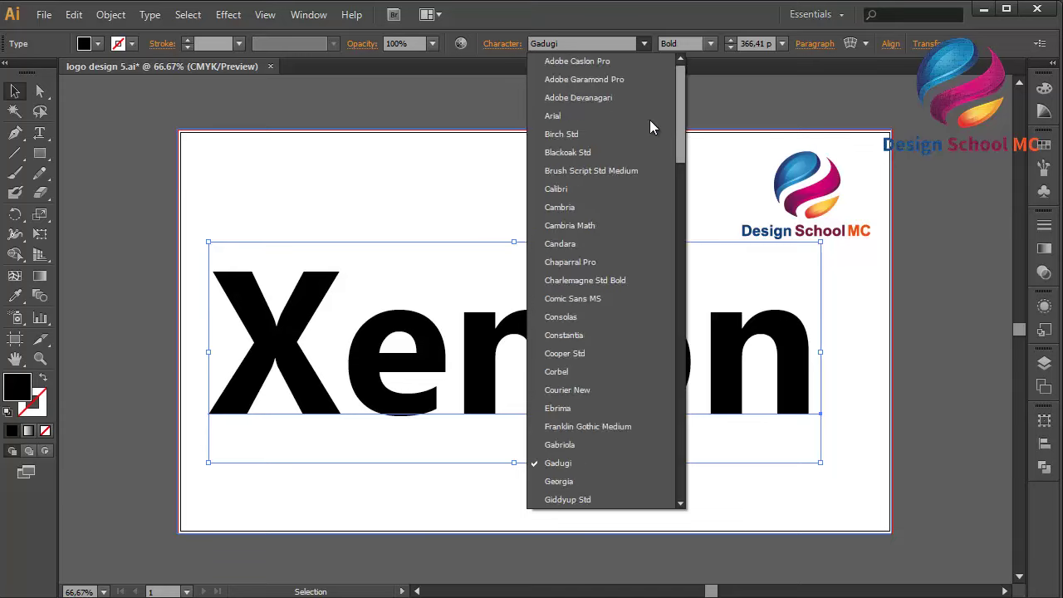
{"action": "left_click", "coordinate": [644, 116]}
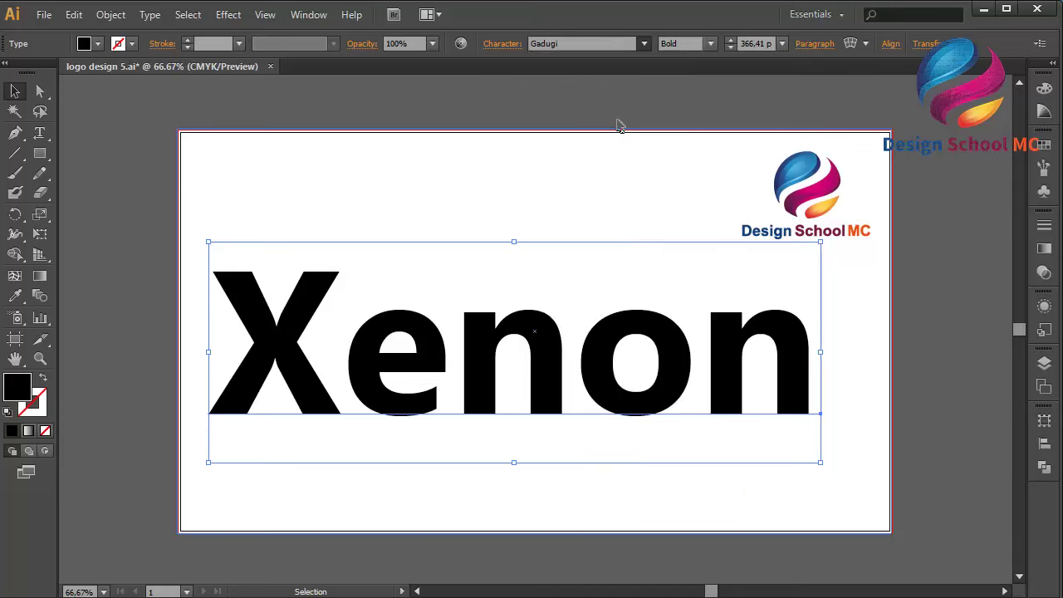
{"action": "left_click", "coordinate": [710, 43]}
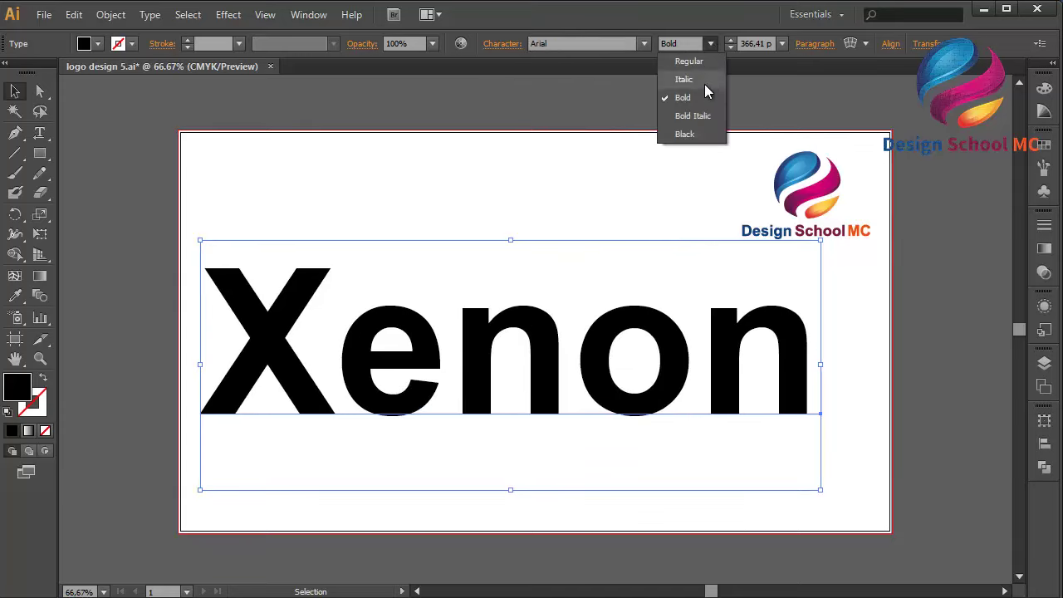
{"action": "left_click", "coordinate": [689, 94]}
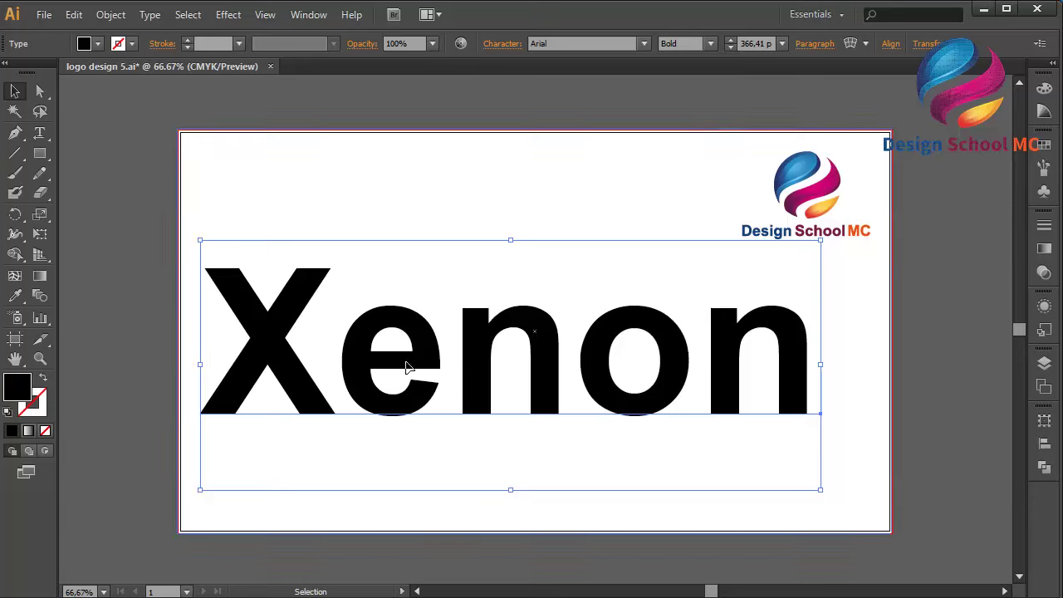
Convert the Xenon text to outlines and ungroup it into separate letters
{"action": "left_click", "coordinate": [150, 17]}
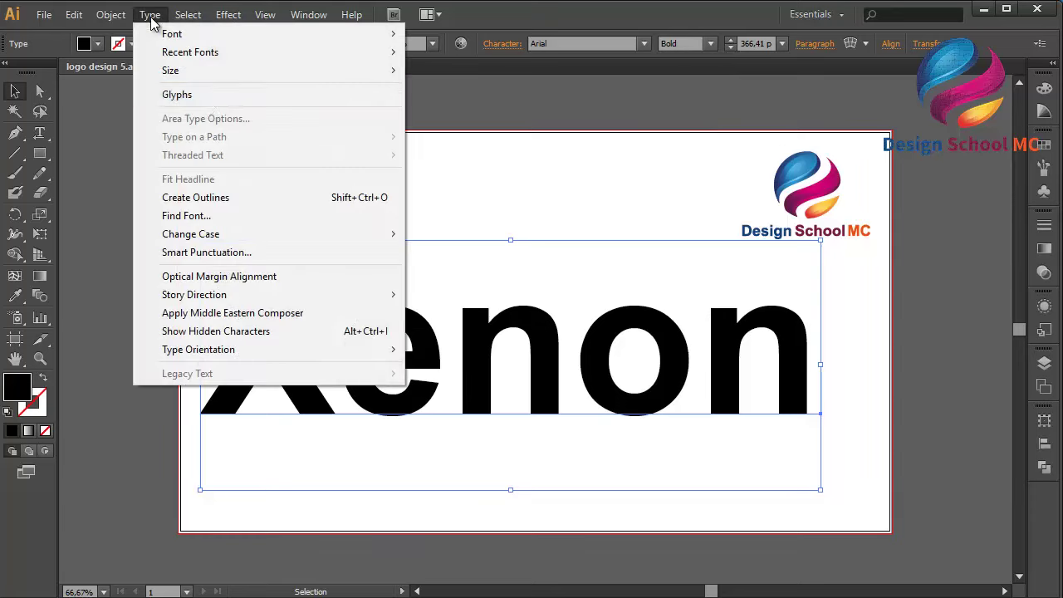
{"action": "left_click", "coordinate": [260, 198]}
{"action": "right_click", "coordinate": [394, 291]}
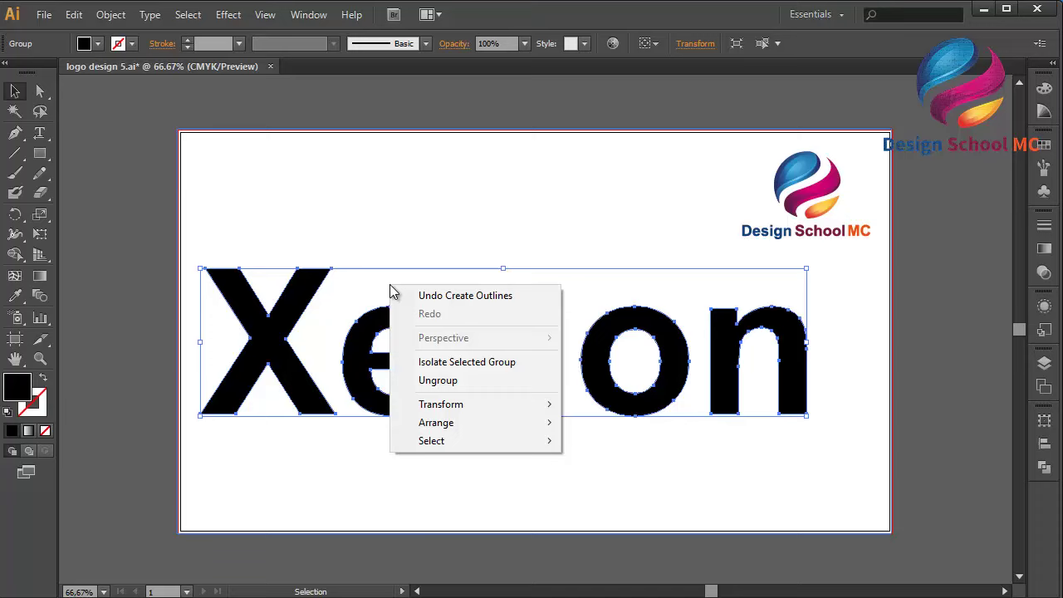
{"action": "left_click", "coordinate": [436, 382]}
{"action": "left_click", "coordinate": [150, 394]}
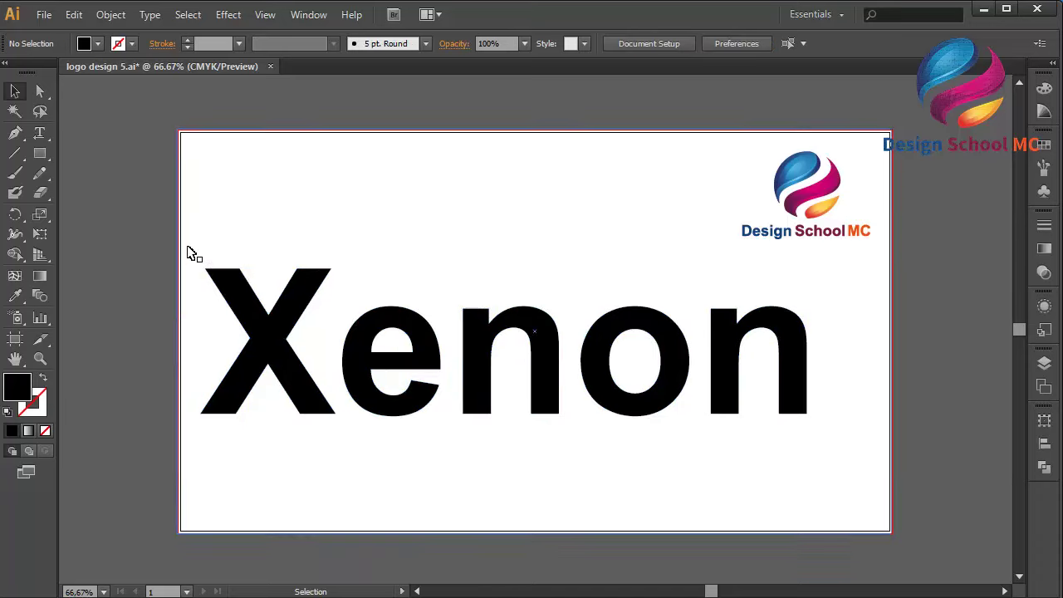
{"action": "left_click", "coordinate": [19, 136]}
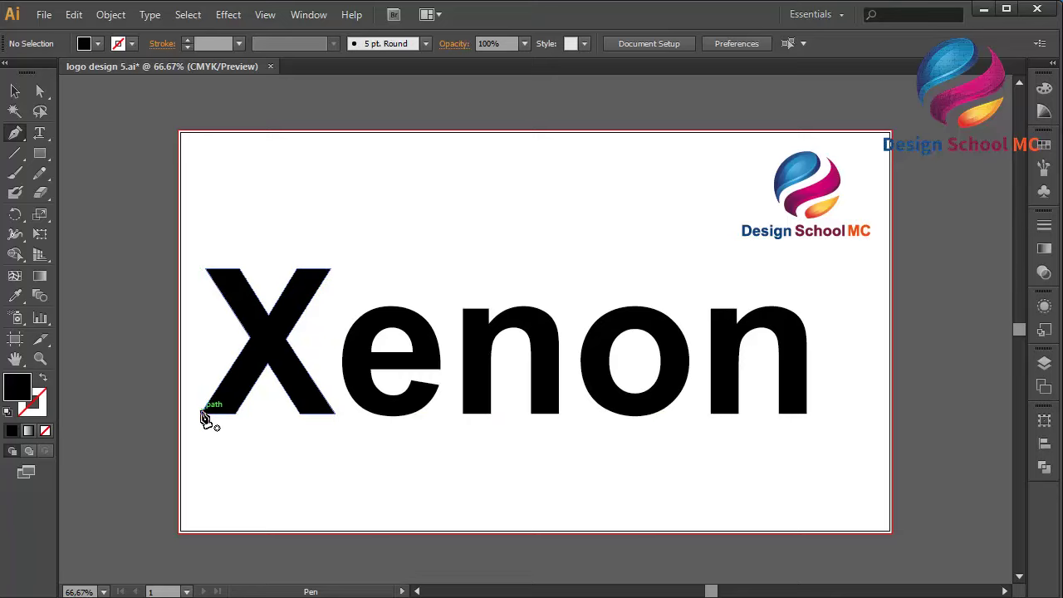
Draw a closed cutting shape with the Pen tool over the X's left stroke
{"action": "left_click", "coordinate": [199, 413]}
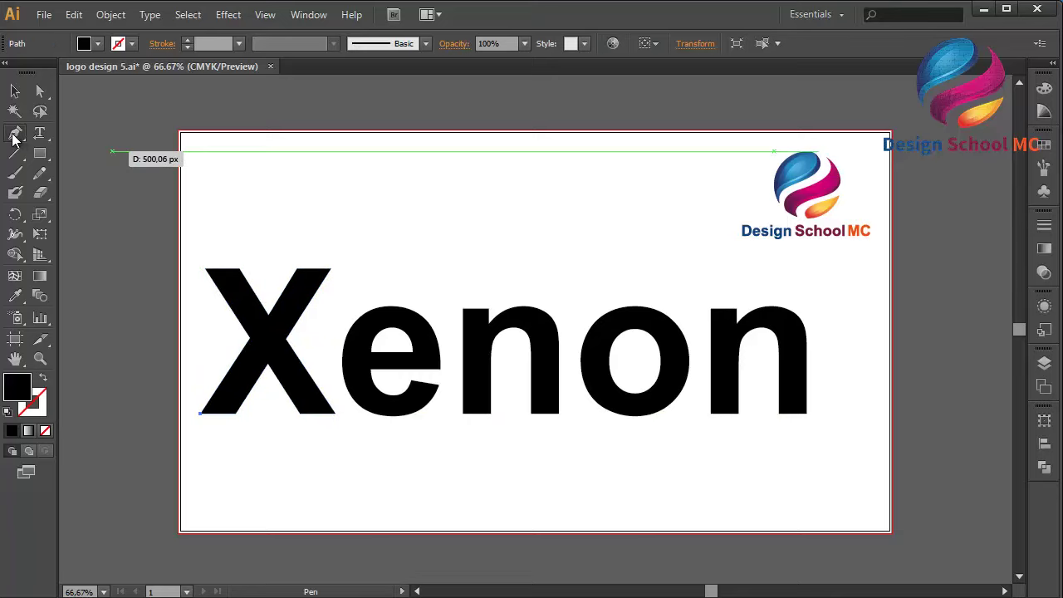
{"action": "left_click", "coordinate": [297, 269]}
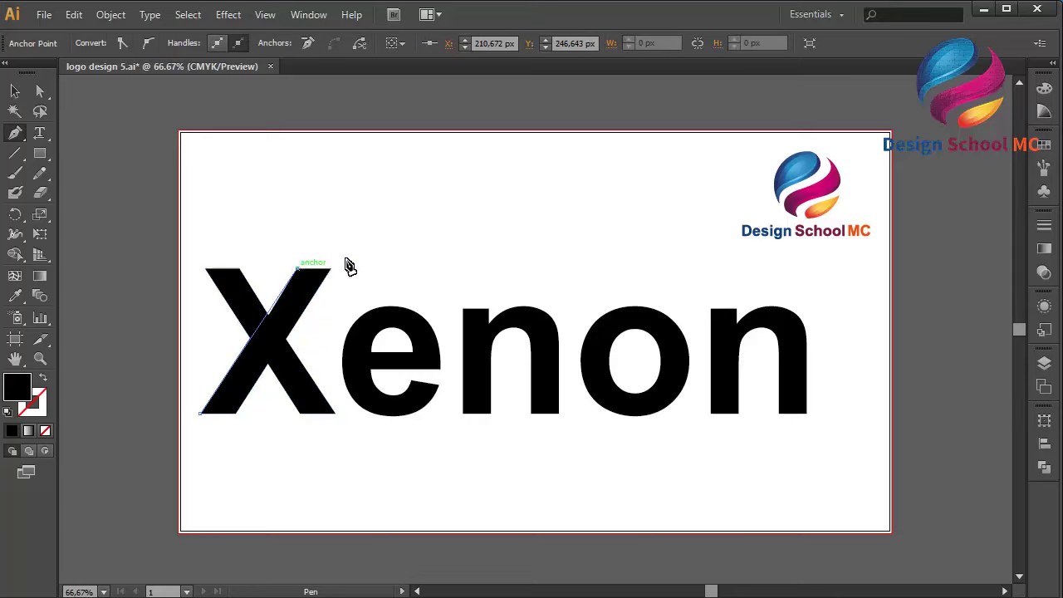
{"action": "left_click", "coordinate": [355, 258]}
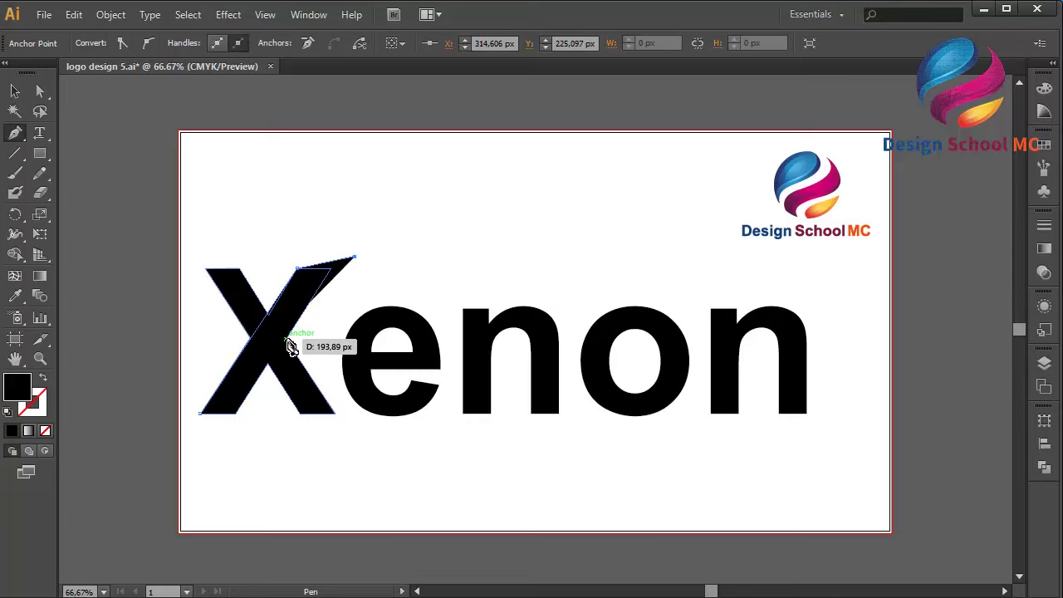
{"action": "left_click", "coordinate": [285, 338]}
{"action": "left_click", "coordinate": [237, 414]}
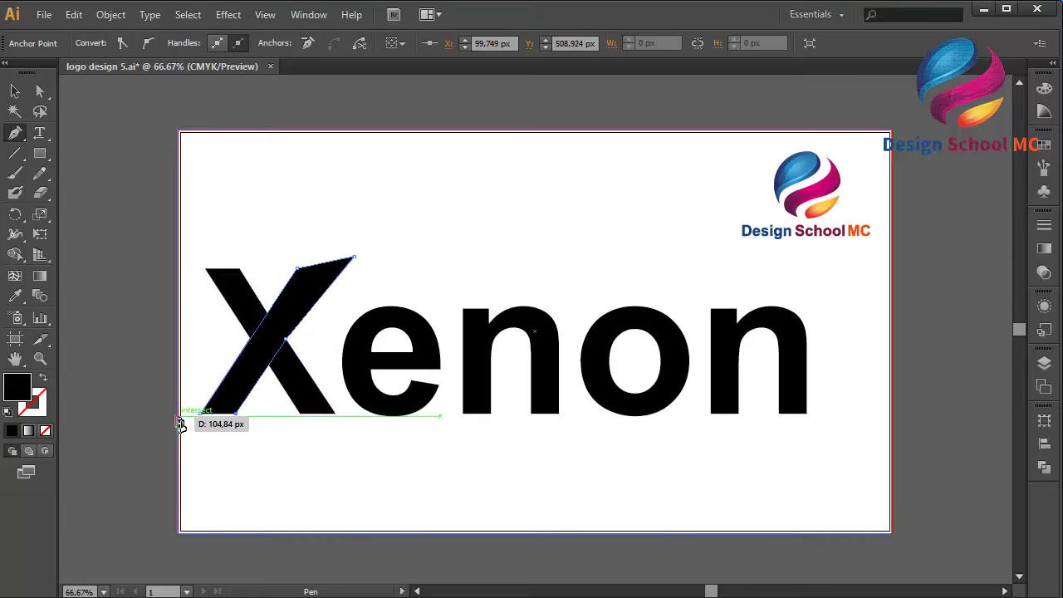
{"action": "left_click", "coordinate": [202, 414]}
{"action": "left_click_drag", "start_coordinate": [202, 414], "coordinate": [223, 459]}
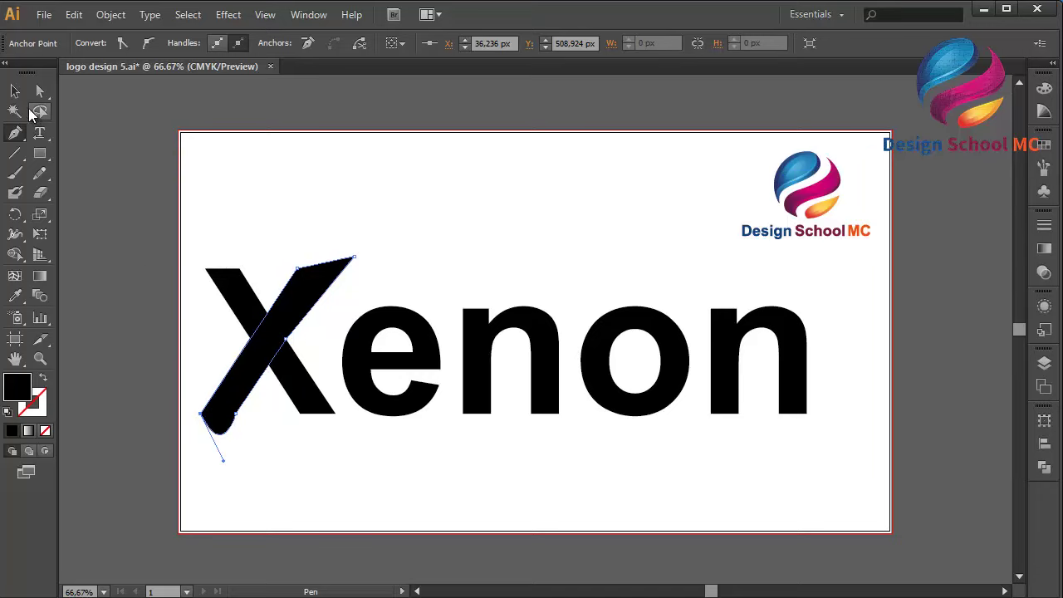
Select the X with the cutting shape and cut it using Pathfinder
{"action": "left_click", "coordinate": [17, 93]}
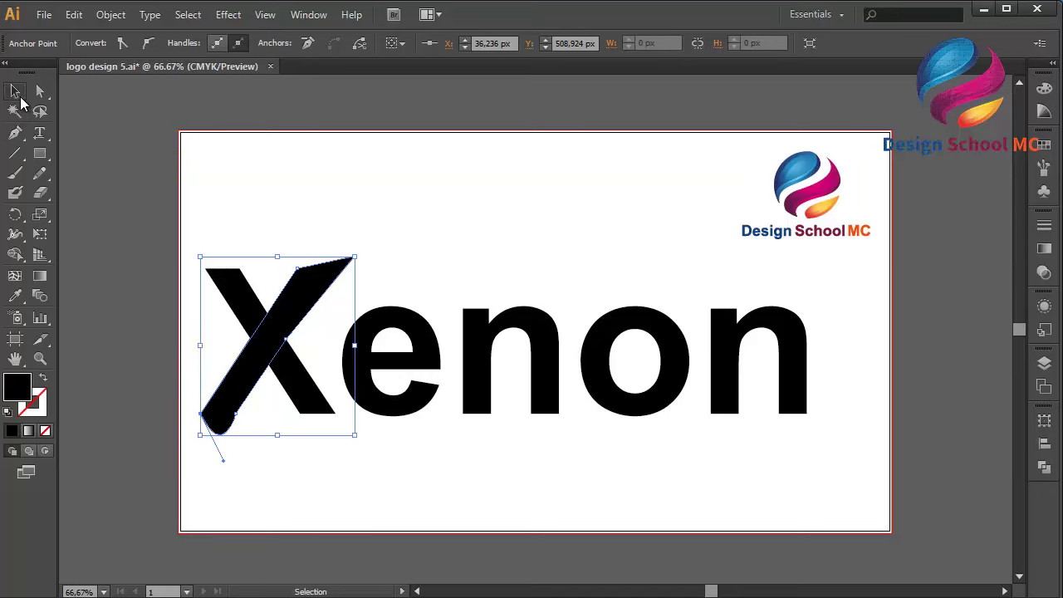
{"action": "left_click", "coordinate": [243, 302]}
{"action": "left_click", "coordinate": [1044, 468]}
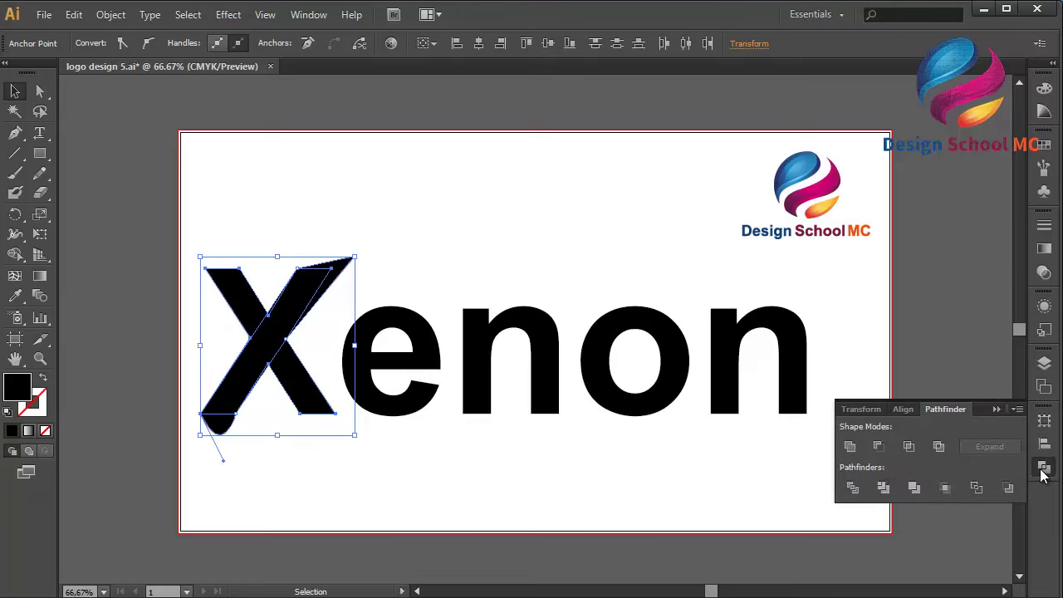
{"action": "left_click", "coordinate": [878, 446]}
{"action": "left_click", "coordinate": [996, 409]}
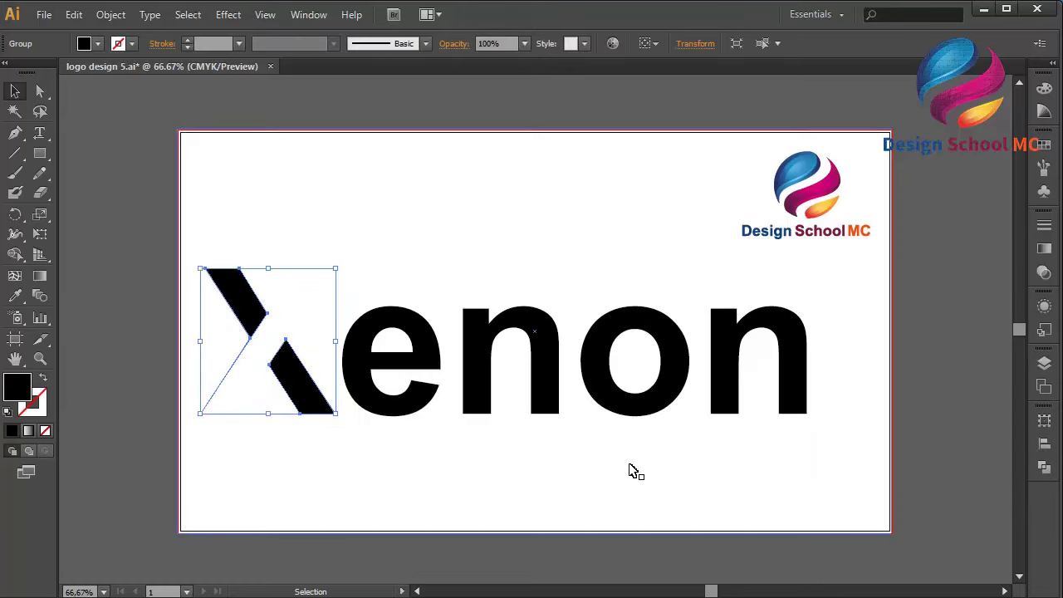
{"action": "left_click", "coordinate": [99, 246]}
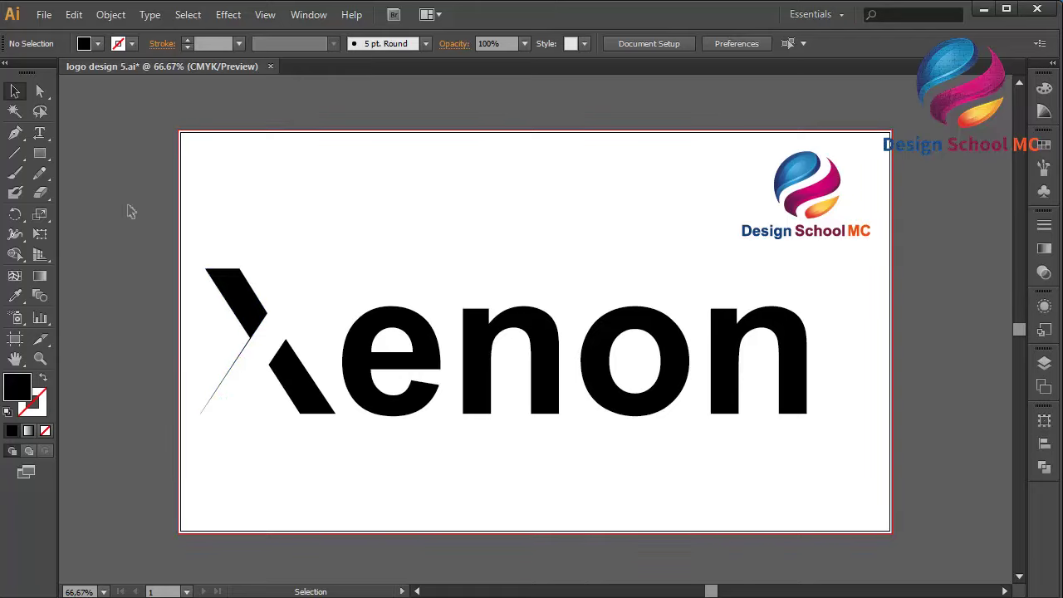
Delete the stray thin segment at the X's bottom-left corner
{"action": "left_click", "coordinate": [40, 92]}
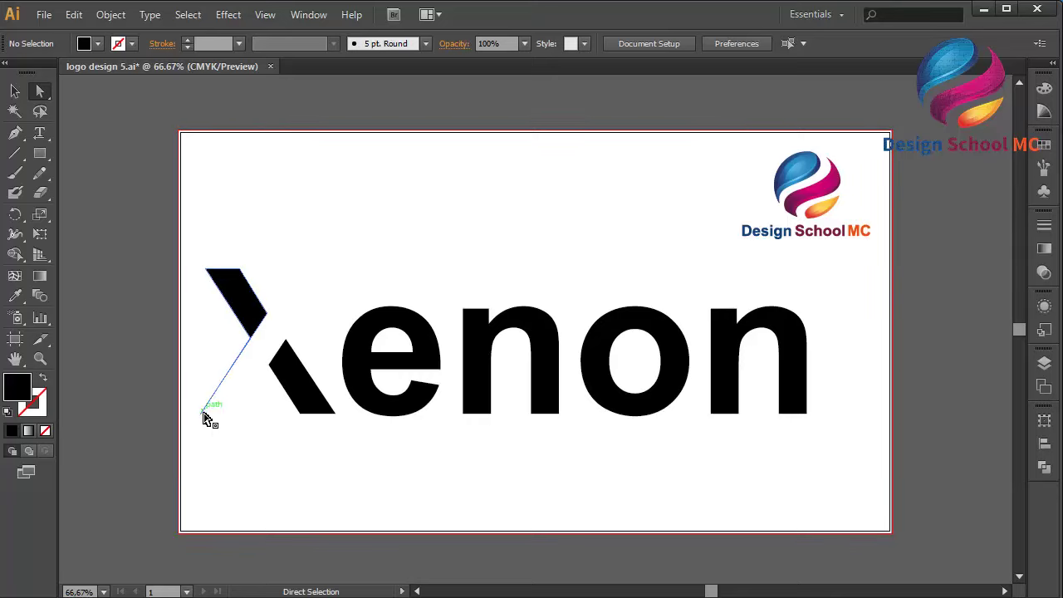
{"action": "left_click_drag", "start_coordinate": [201, 412], "coordinate": [204, 419]}
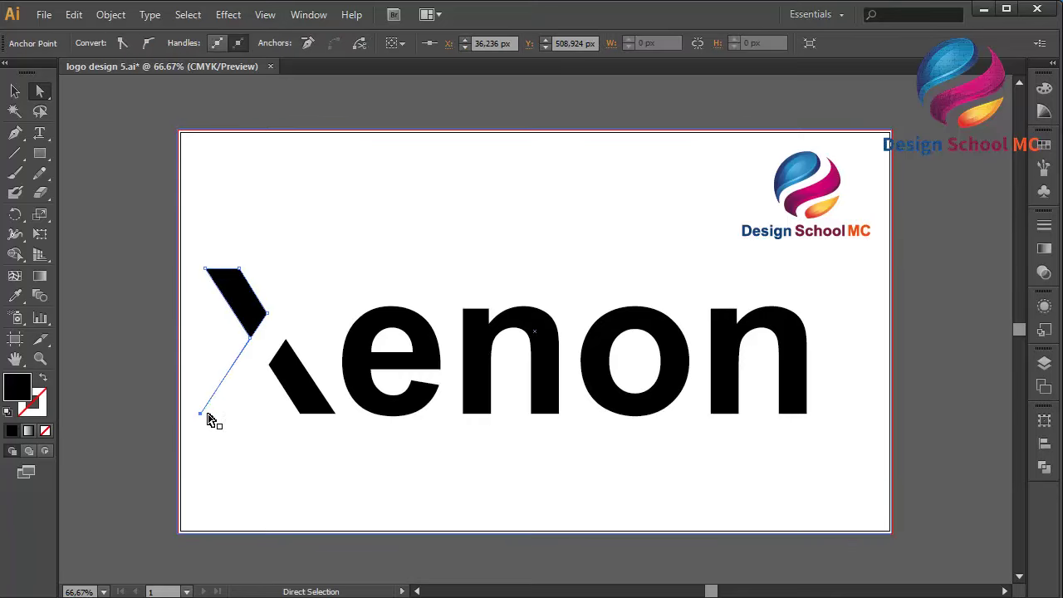
{"action": "left_click", "coordinate": [208, 417]}
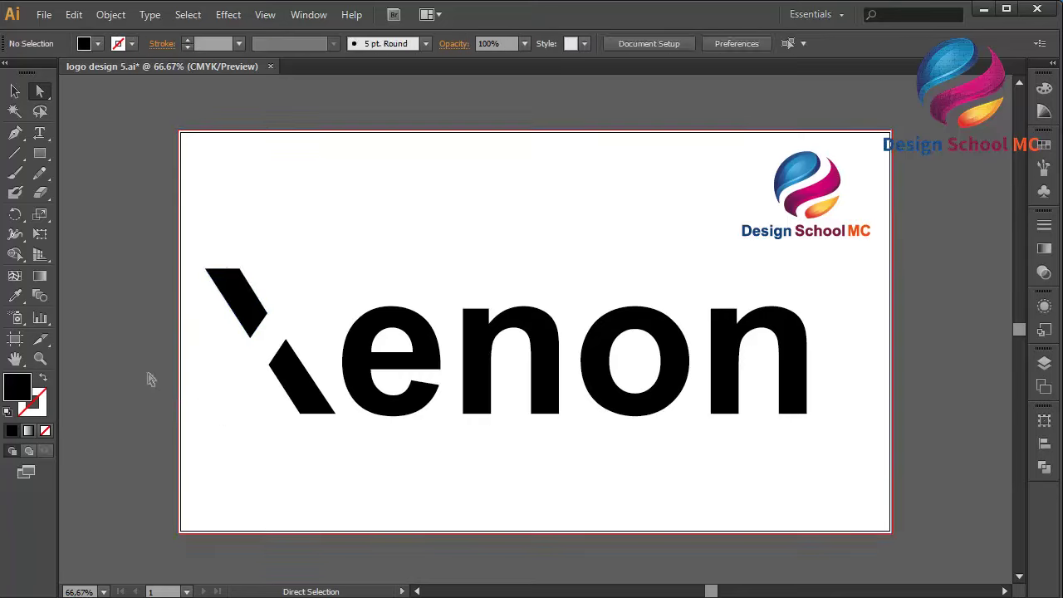
{"action": "left_click", "coordinate": [15, 133]}
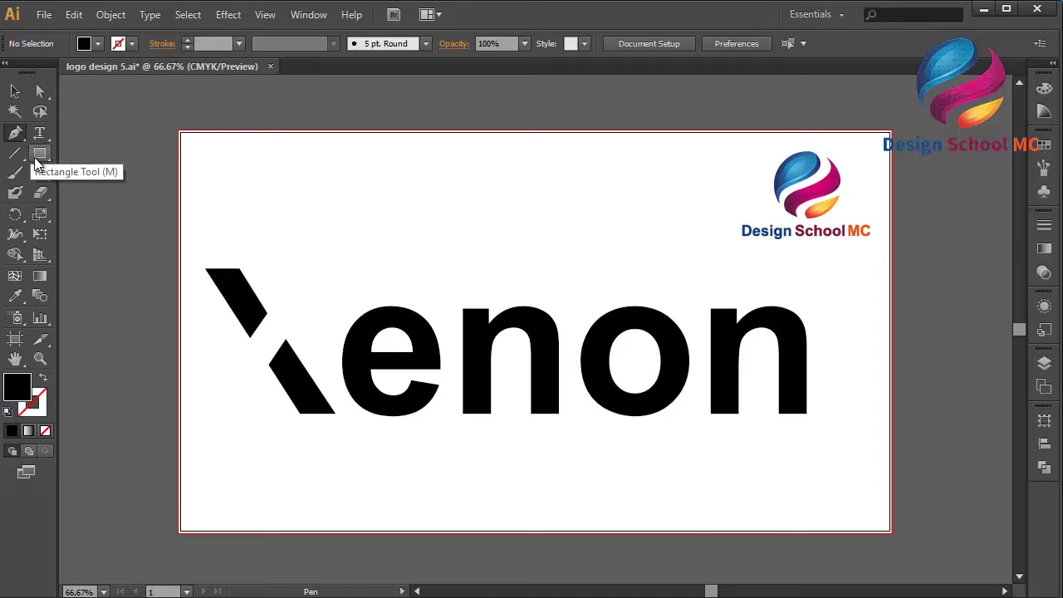
Draw a wide black ellipse above the wordmark with the Ellipse tool
{"action": "left_click", "coordinate": [38, 160]}
{"action": "left_click_drag", "start_coordinate": [37, 159], "coordinate": [86, 199]}
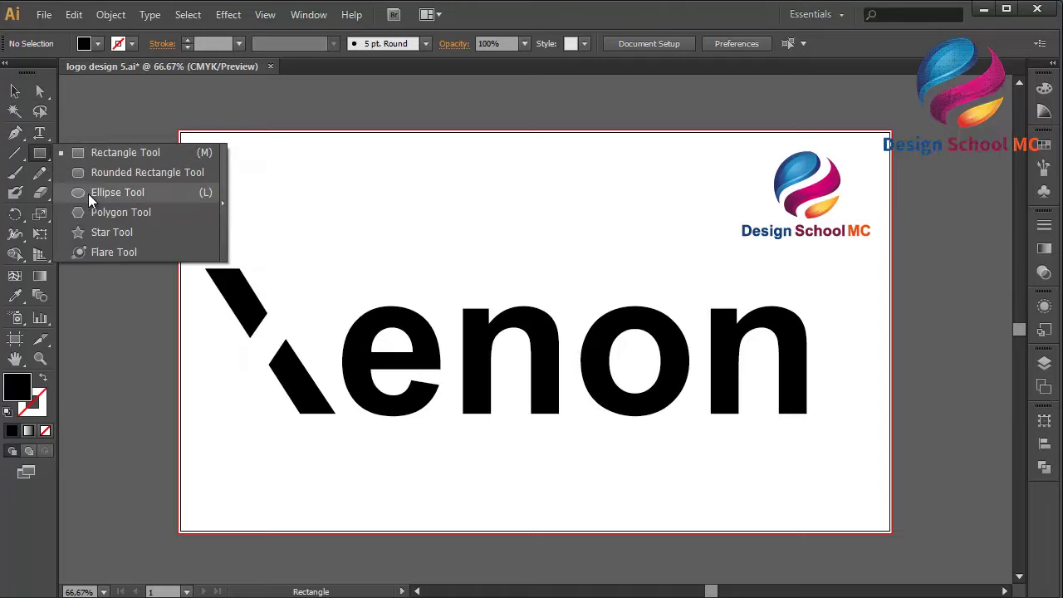
{"action": "left_click", "coordinate": [118, 195]}
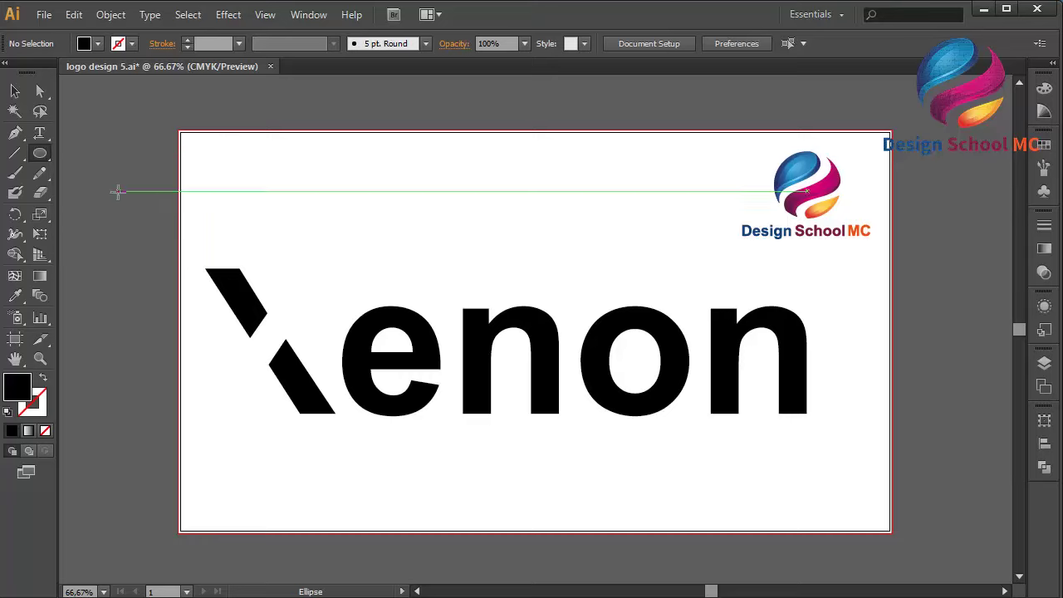
{"action": "left_click_drag", "start_coordinate": [332, 175], "coordinate": [674, 257]}
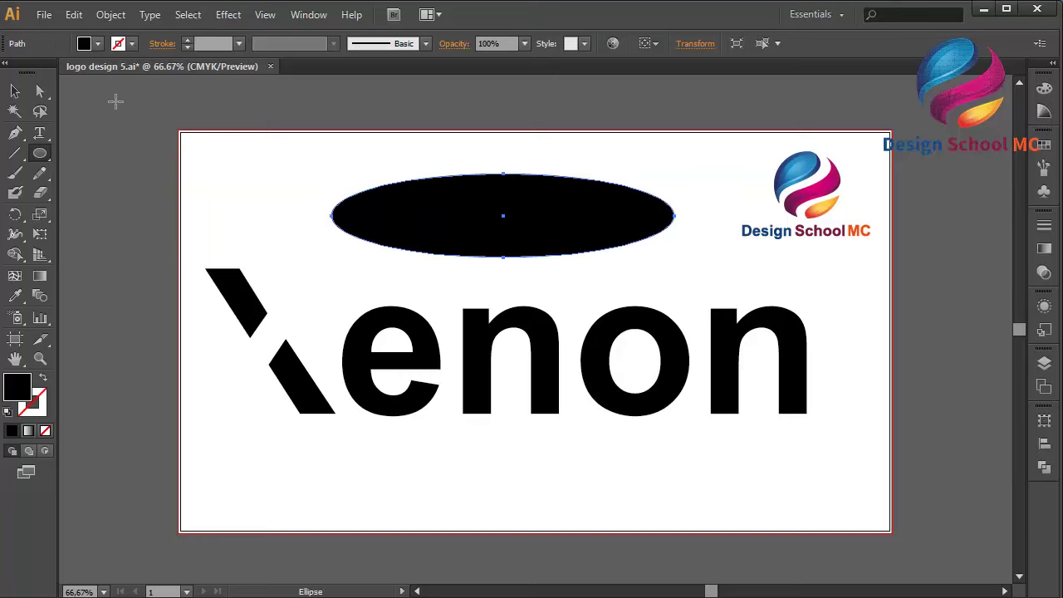
Paste a copy of the ellipse in front, make it shorter and shift it upward
{"action": "left_click", "coordinate": [14, 90]}
{"action": "left_click", "coordinate": [74, 15]}
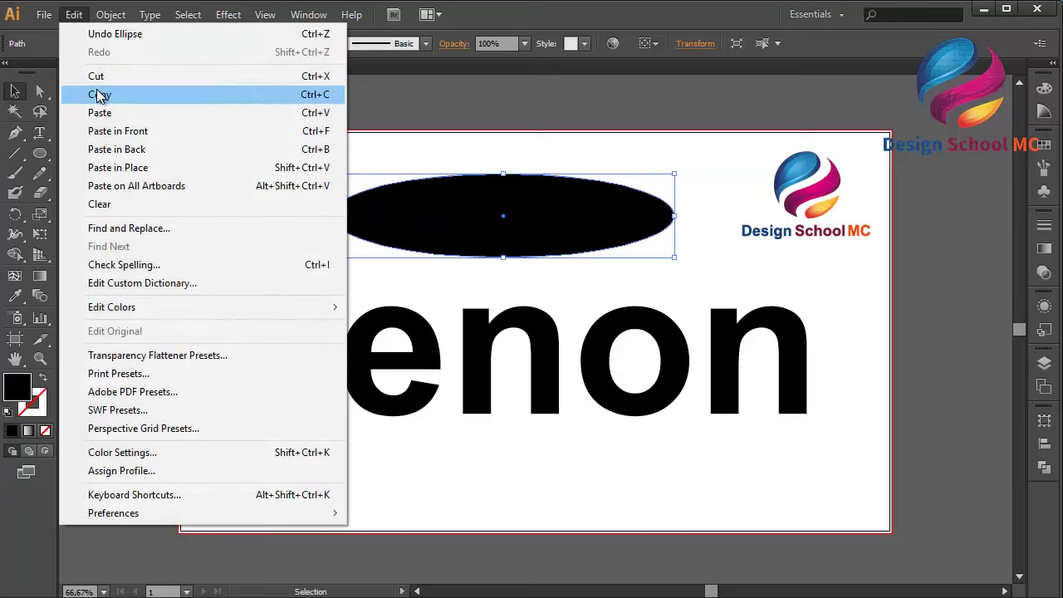
{"action": "left_click", "coordinate": [105, 95]}
{"action": "left_click", "coordinate": [75, 17]}
{"action": "left_click", "coordinate": [116, 132]}
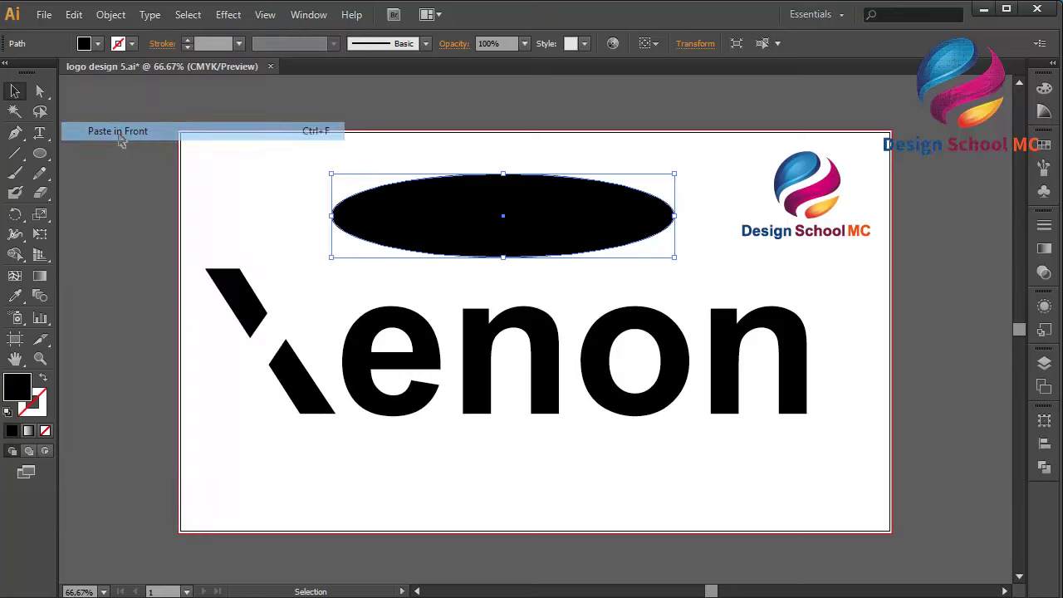
{"action": "left_click_drag", "start_coordinate": [503, 175], "coordinate": [508, 187]}
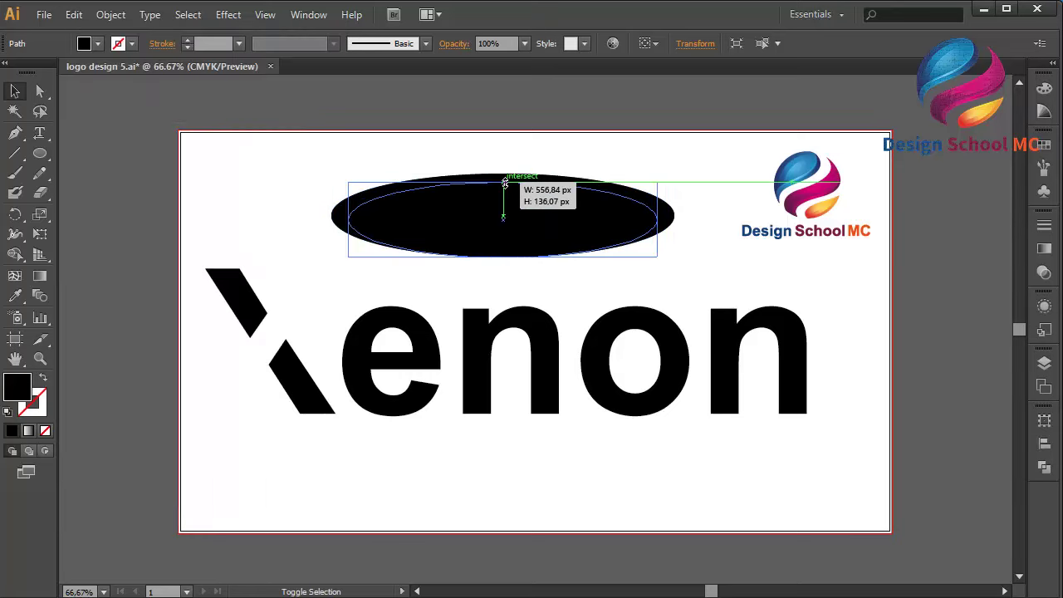
{"action": "mouse_move", "coordinate": [522, 223]}
{"action": "left_mouse_down"}
{"action": "mouse_move", "coordinate": [521, 208]}
{"action": "mouse_move", "coordinate": [508, 247]}
{"action": "left_mouse_up"}
Subtract the top ellipse from the bottom one with Minus Front to form a crescent
{"action": "left_click", "coordinate": [547, 257], "text": "shift"}
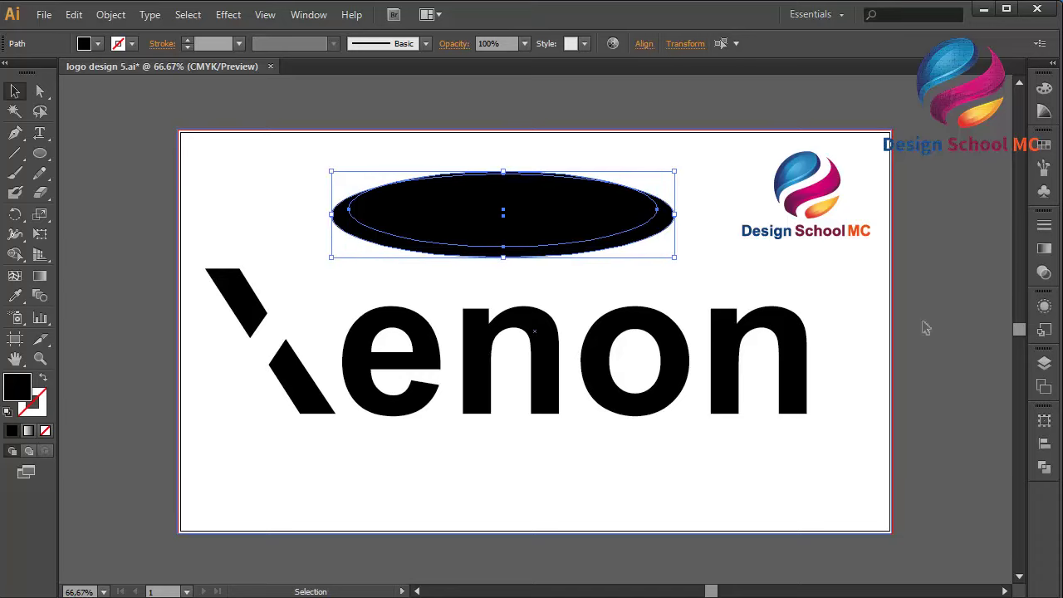
{"action": "left_click", "coordinate": [1044, 470]}
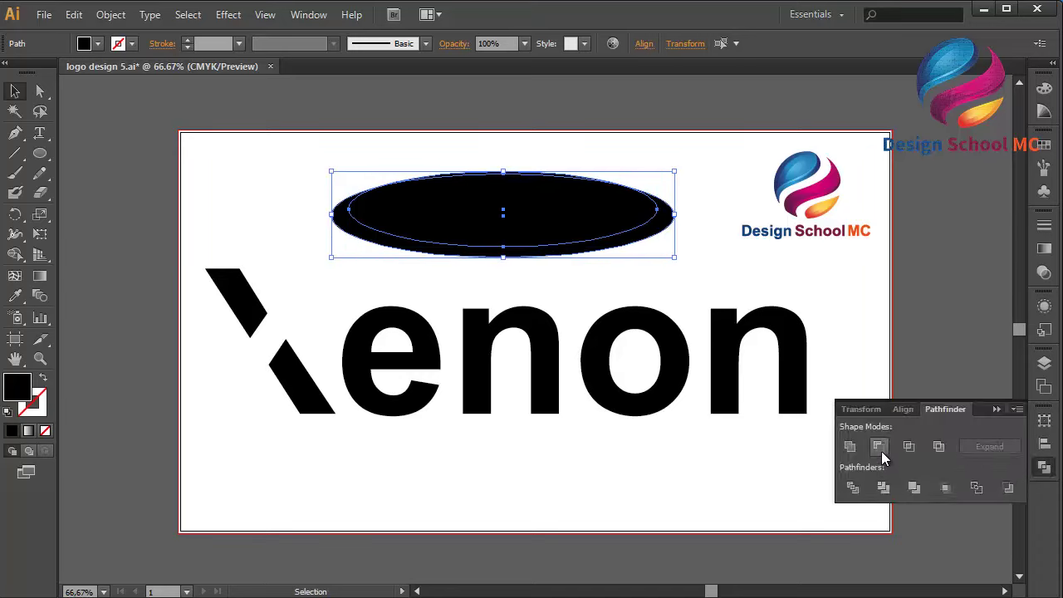
{"action": "left_click", "coordinate": [878, 446]}
{"action": "left_click", "coordinate": [996, 409]}
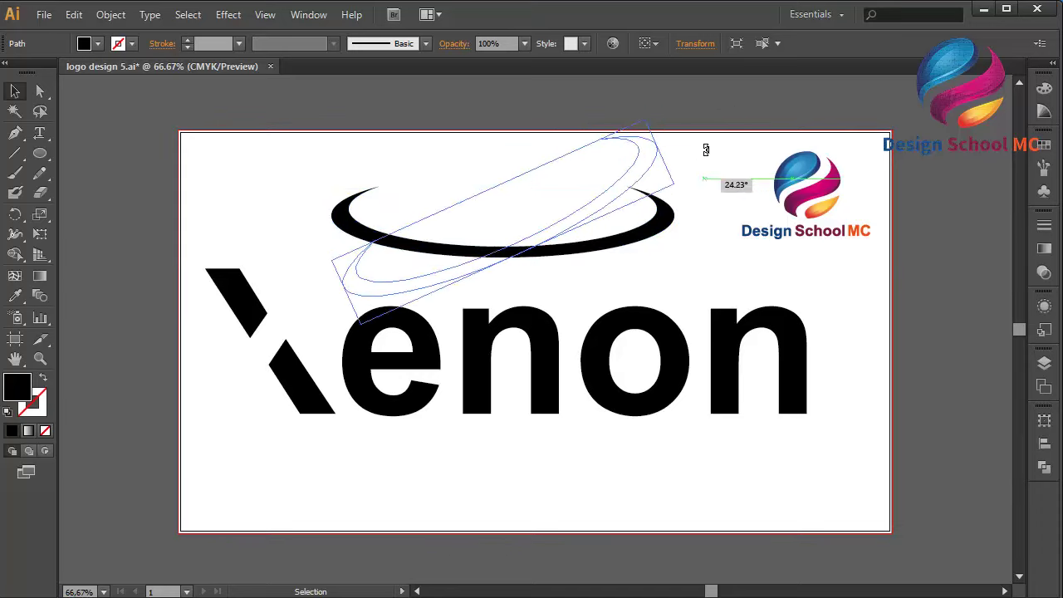
Rotate, shrink and position the crescent diagonally across the X of Xenon
{"action": "left_click_drag", "start_coordinate": [681, 261], "coordinate": [700, 104]}
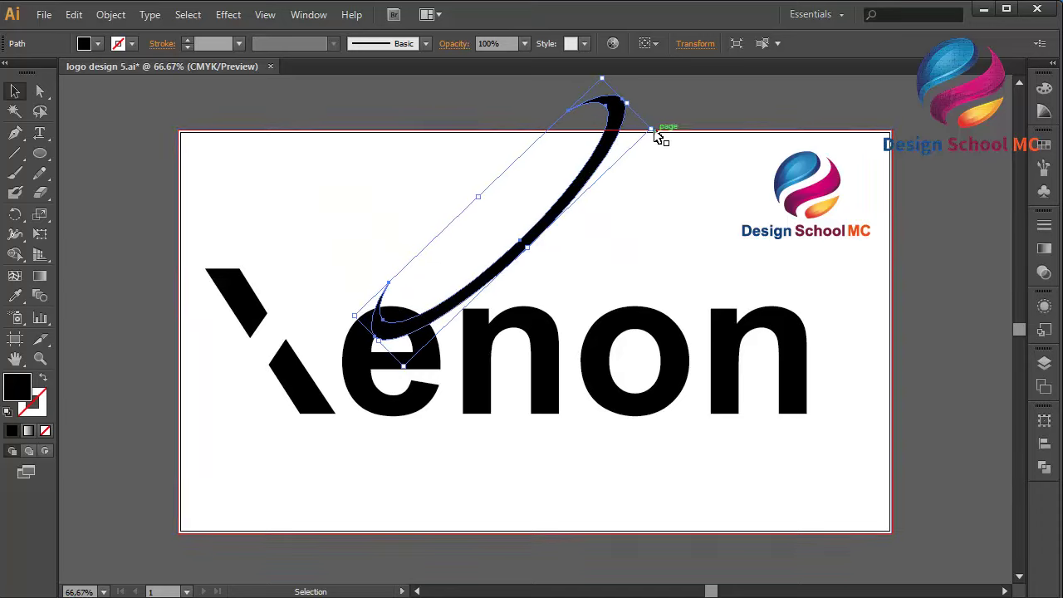
{"action": "left_click_drag", "start_coordinate": [652, 130], "coordinate": [576, 175]}
{"action": "left_click_drag", "start_coordinate": [535, 210], "coordinate": [359, 282]}
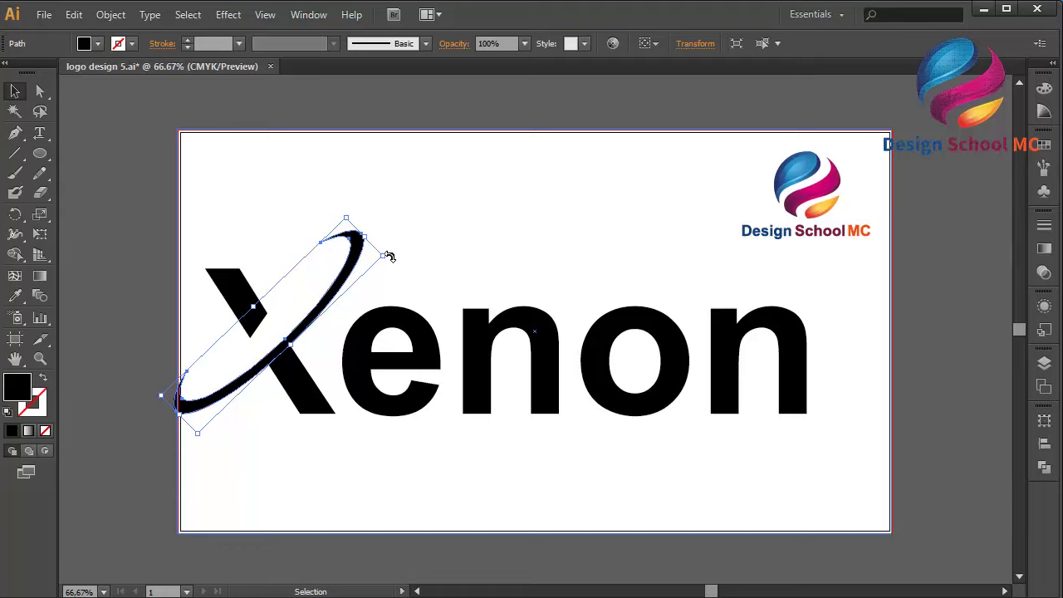
{"action": "left_click_drag", "start_coordinate": [390, 257], "coordinate": [391, 237]}
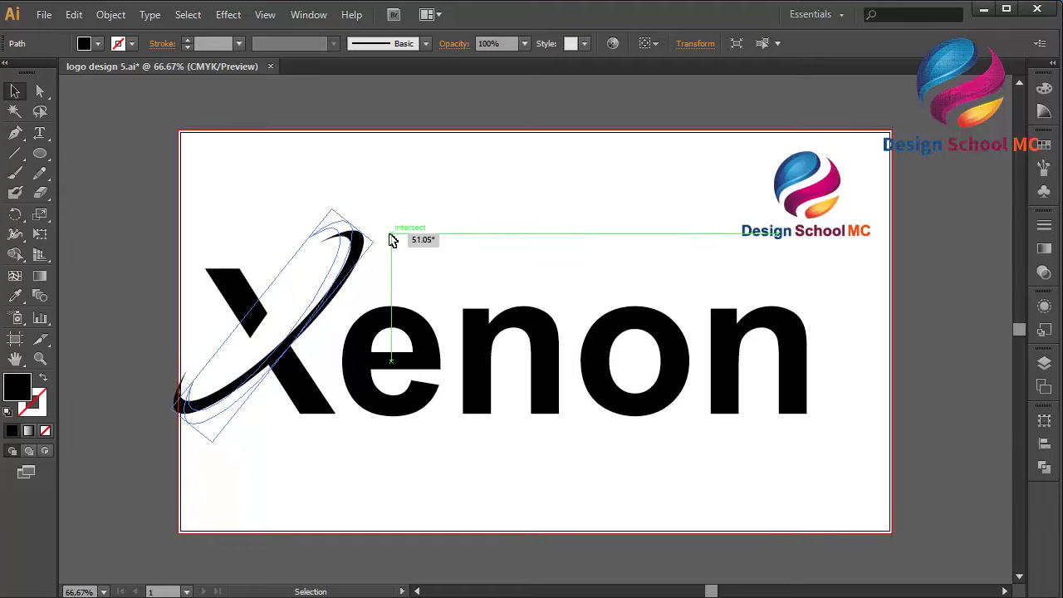
{"action": "left_click_drag", "start_coordinate": [337, 287], "coordinate": [327, 297]}
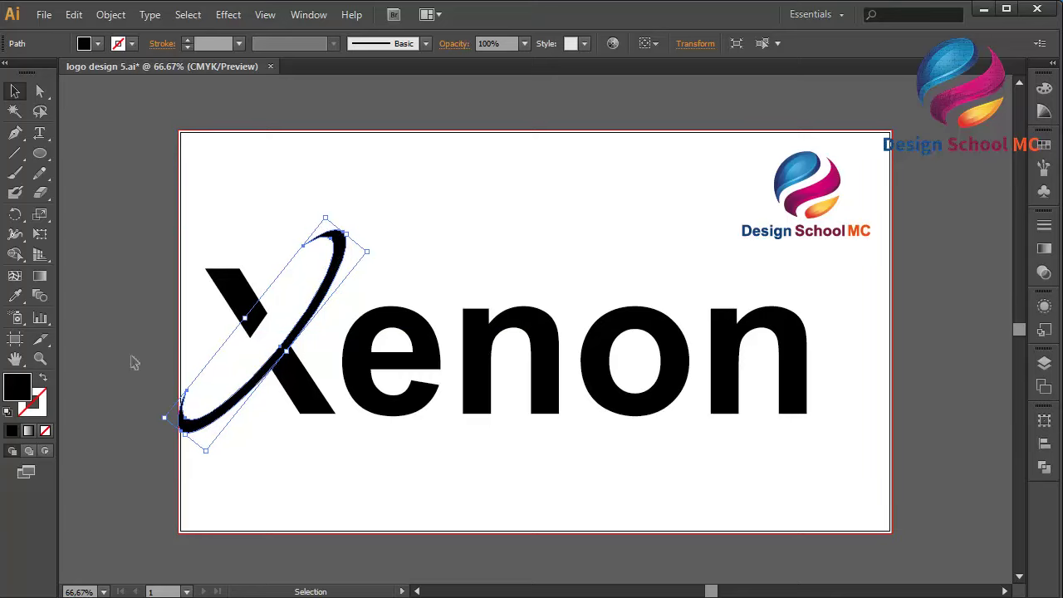
{"action": "left_click", "coordinate": [134, 362]}
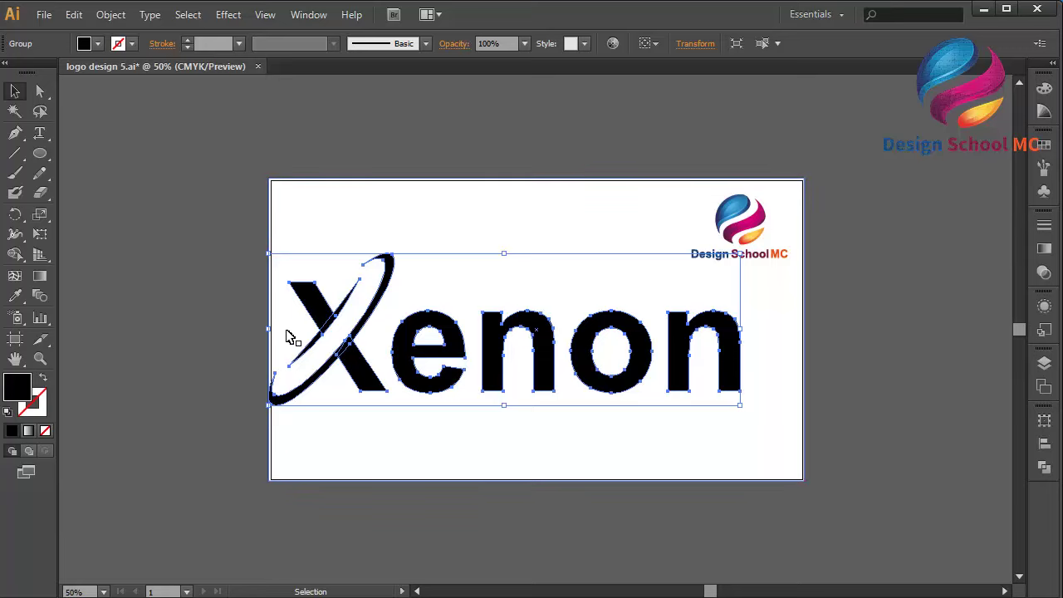
Scale the wordmark group down slightly and nudge it two steps left and two up
{"action": "left_click_drag", "start_coordinate": [271, 326], "coordinate": [331, 329]}
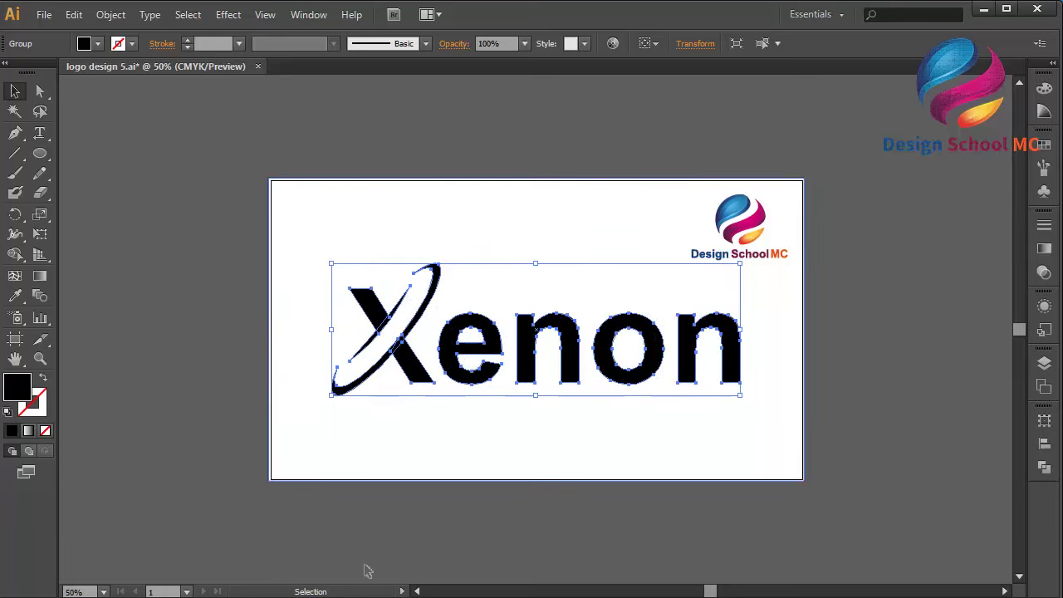
{"action": "left_click", "coordinate": [418, 591]}
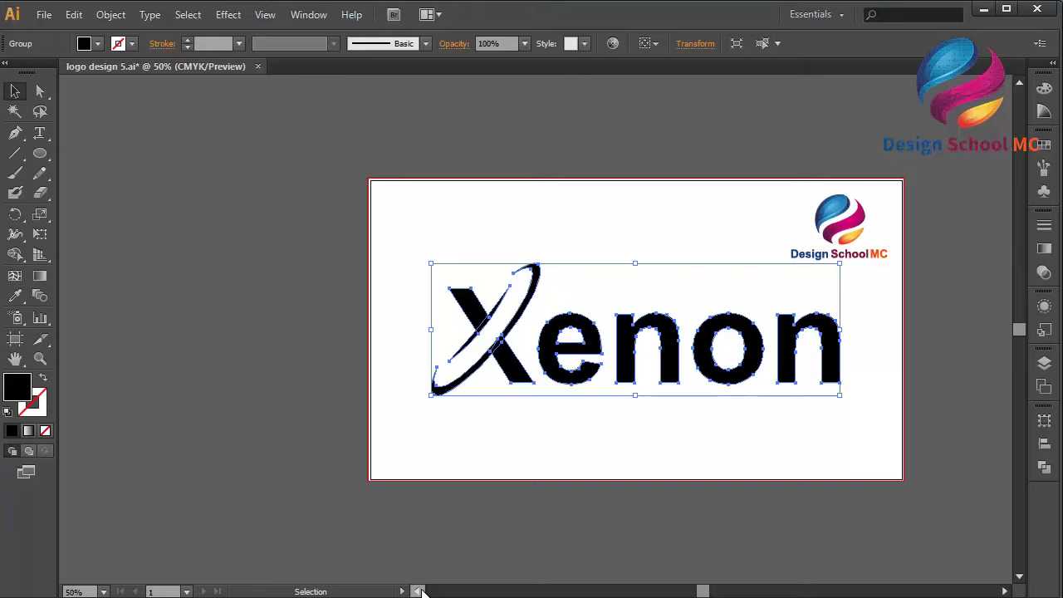
{"action": "key", "text": "Left"}
{"action": "key", "text": "Left"}
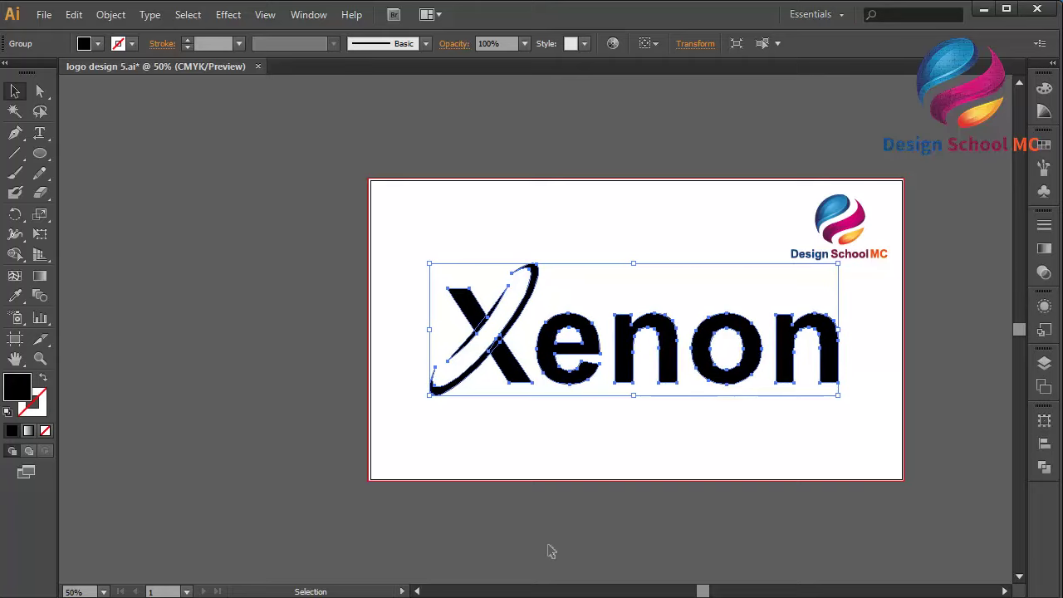
{"action": "key", "text": "Left"}
{"action": "key", "text": "Up"}
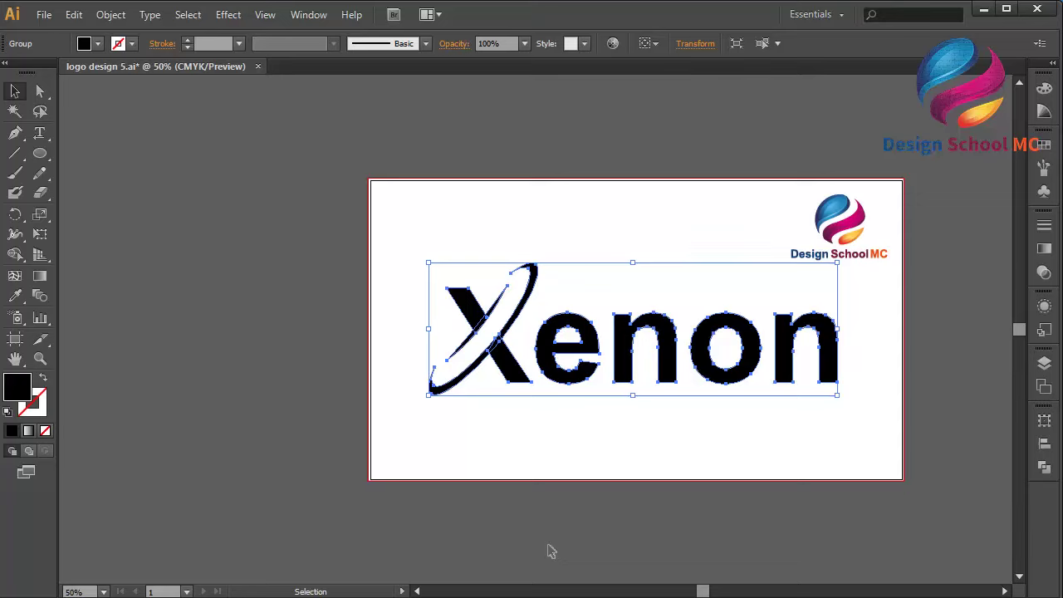
{"action": "key", "text": "Up"}
{"action": "key", "text": "Up"}
{"action": "key", "text": "Up"}
{"action": "key", "text": "Up"}
{"action": "key", "text": "Up"}
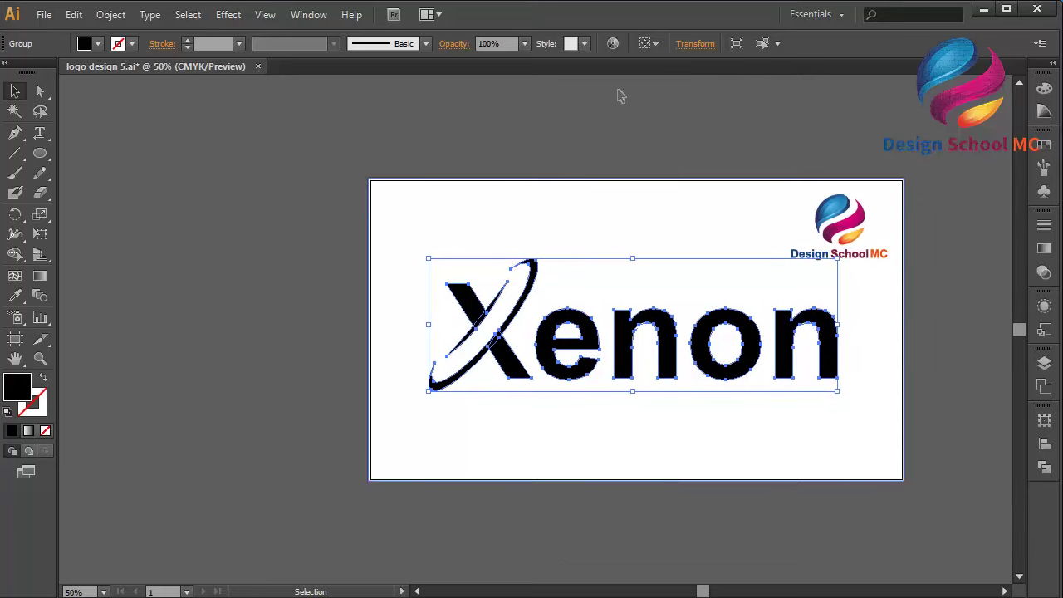
{"action": "left_click", "coordinate": [619, 163]}
{"action": "left_click", "coordinate": [509, 339]}
Ungroup the wordmark into separate pieces
{"action": "right_click", "coordinate": [585, 324]}
{"action": "left_click", "coordinate": [631, 422]}
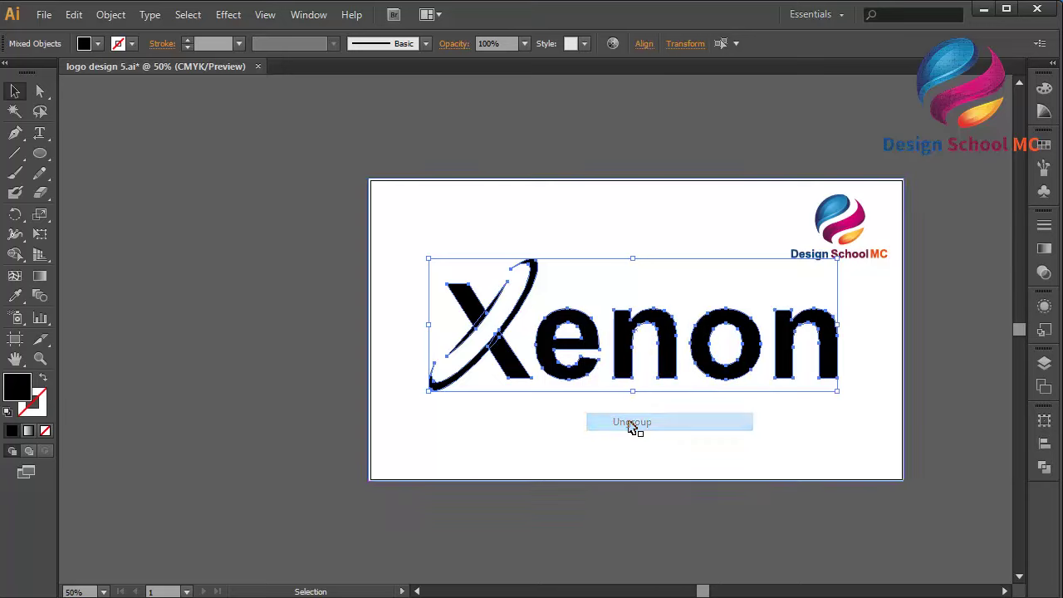
{"action": "left_click", "coordinate": [249, 420]}
Select the X, the swoosh and the first o, and show the Swatches panel
{"action": "left_click", "coordinate": [512, 356]}
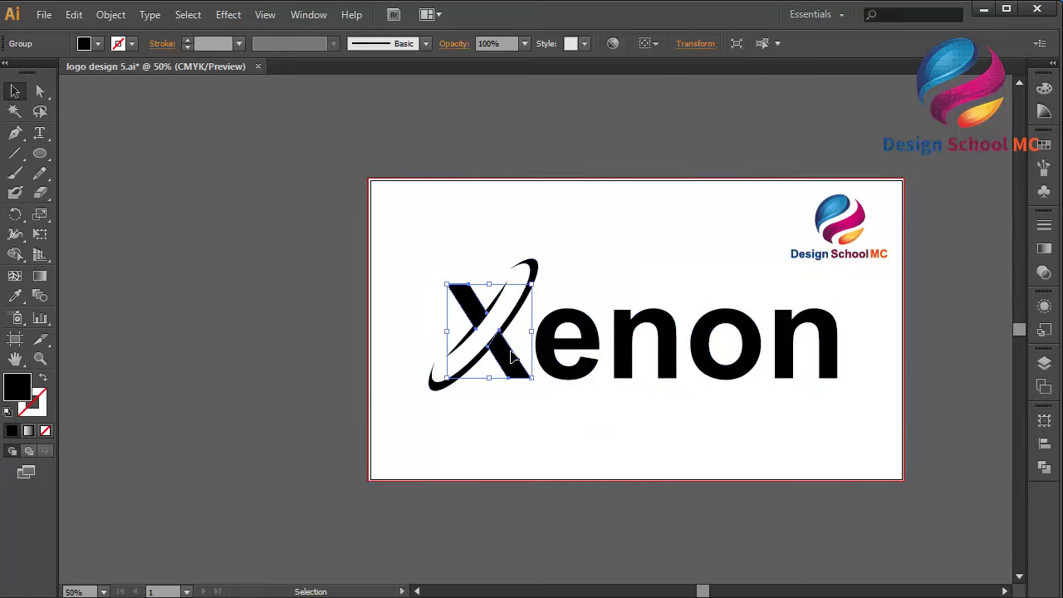
{"action": "left_click", "coordinate": [522, 308], "text": "shift"}
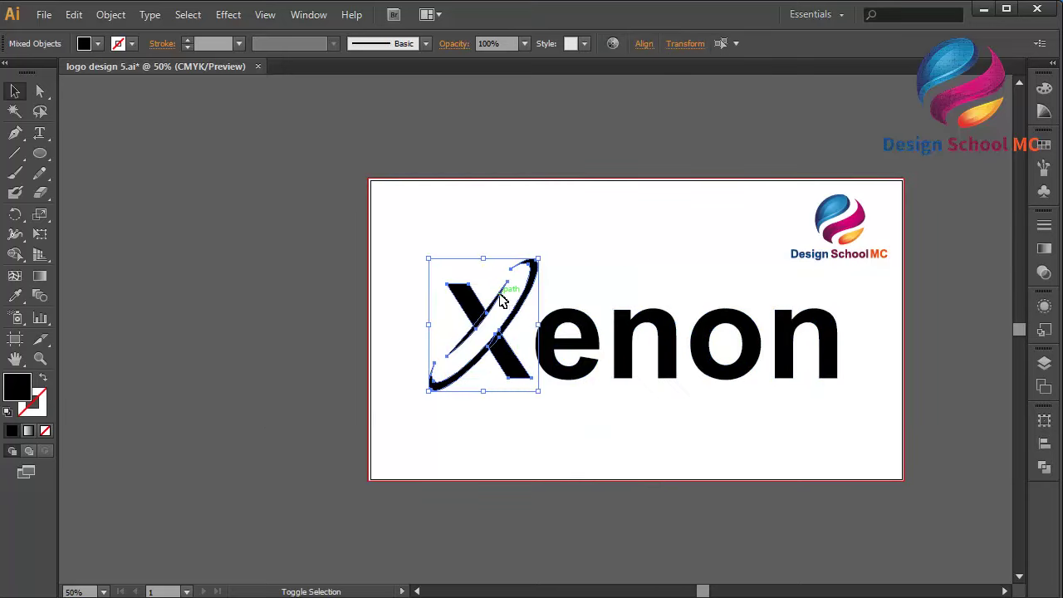
{"action": "left_click", "coordinate": [734, 367], "text": "shift"}
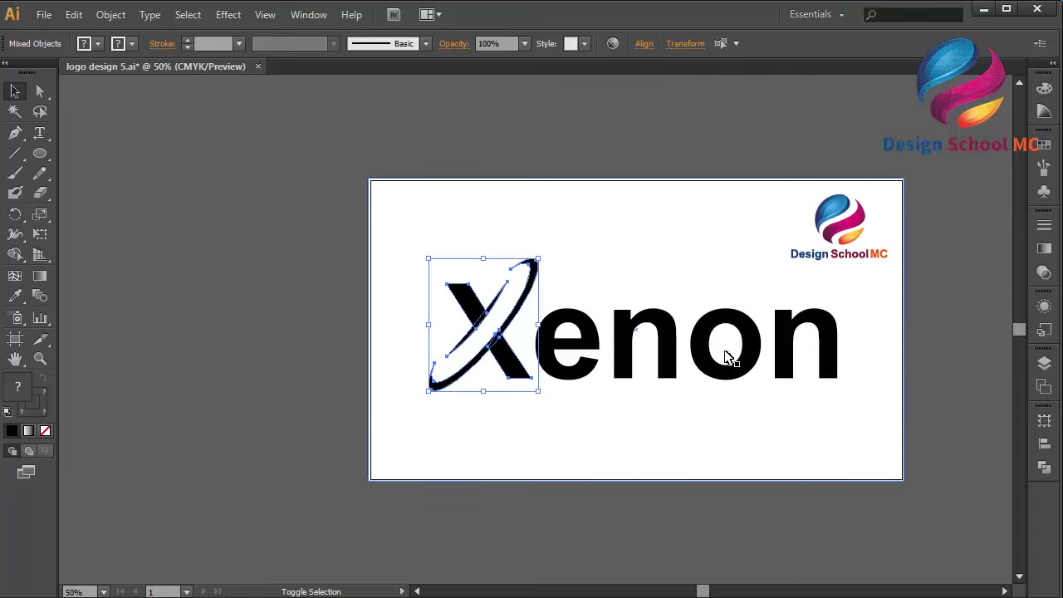
{"action": "left_click", "coordinate": [729, 357], "text": "shift"}
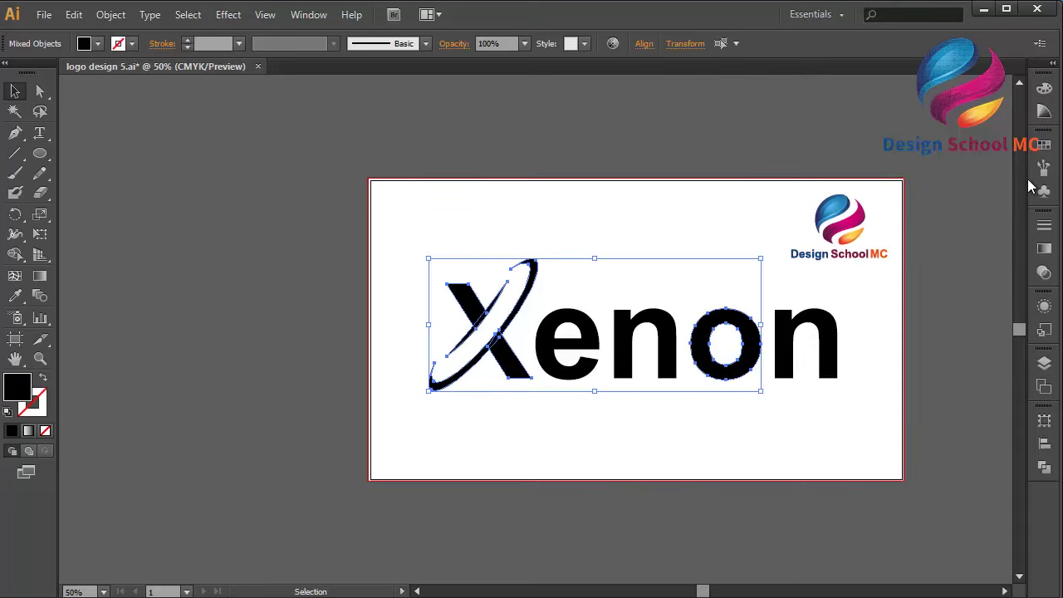
{"action": "left_click", "coordinate": [1044, 146]}
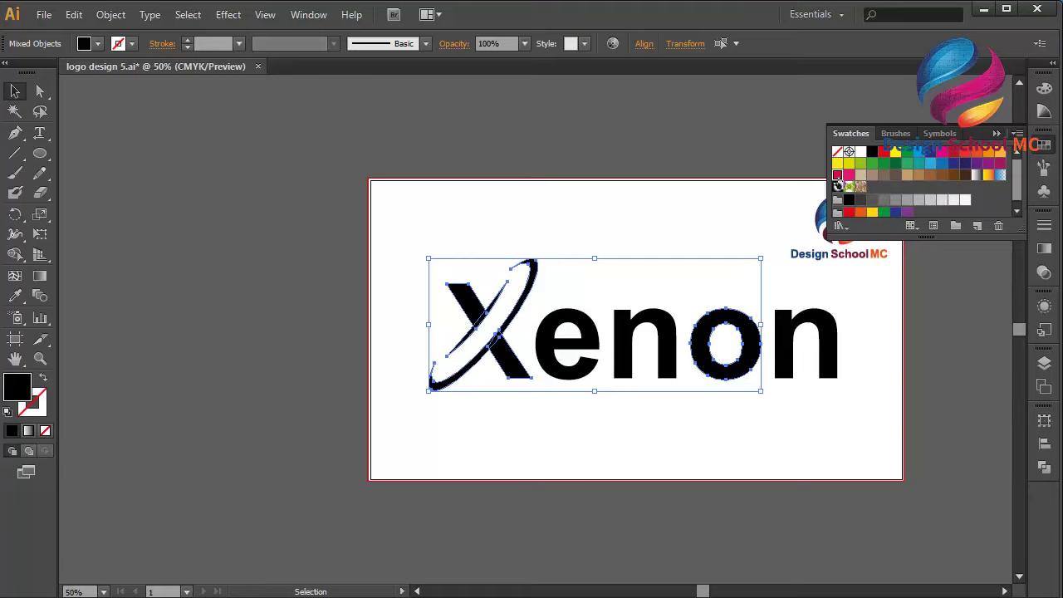
Fill the X, swoosh and first o with a dark maroon (680028)
{"action": "left_click", "coordinate": [837, 176]}
{"action": "double_click", "coordinate": [20, 386]}
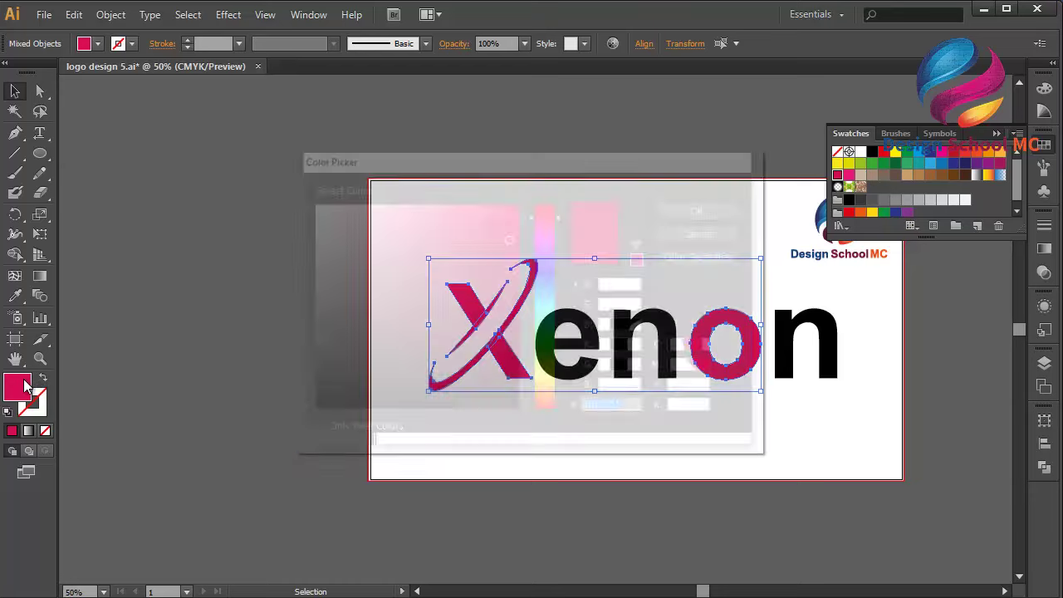
{"action": "mouse_move", "coordinate": [509, 303]}
{"action": "left_mouse_down"}
{"action": "mouse_move", "coordinate": [522, 310]}
{"action": "mouse_move", "coordinate": [520, 327]}
{"action": "left_mouse_up"}
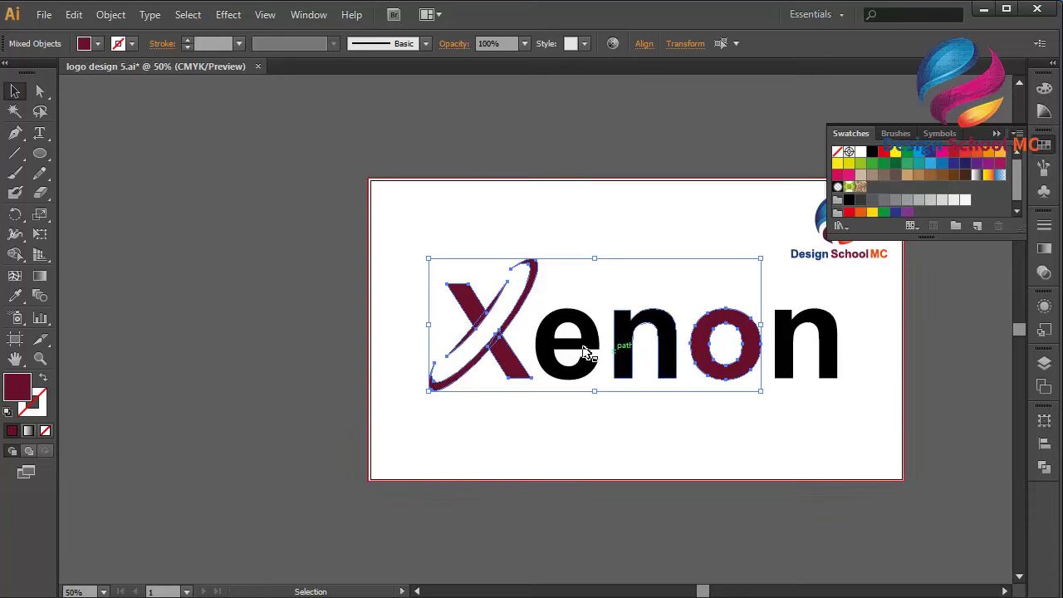
Select the e and the n letters of the wordmark
{"action": "left_click", "coordinate": [581, 348]}
{"action": "left_click", "coordinate": [639, 326], "text": "shift"}
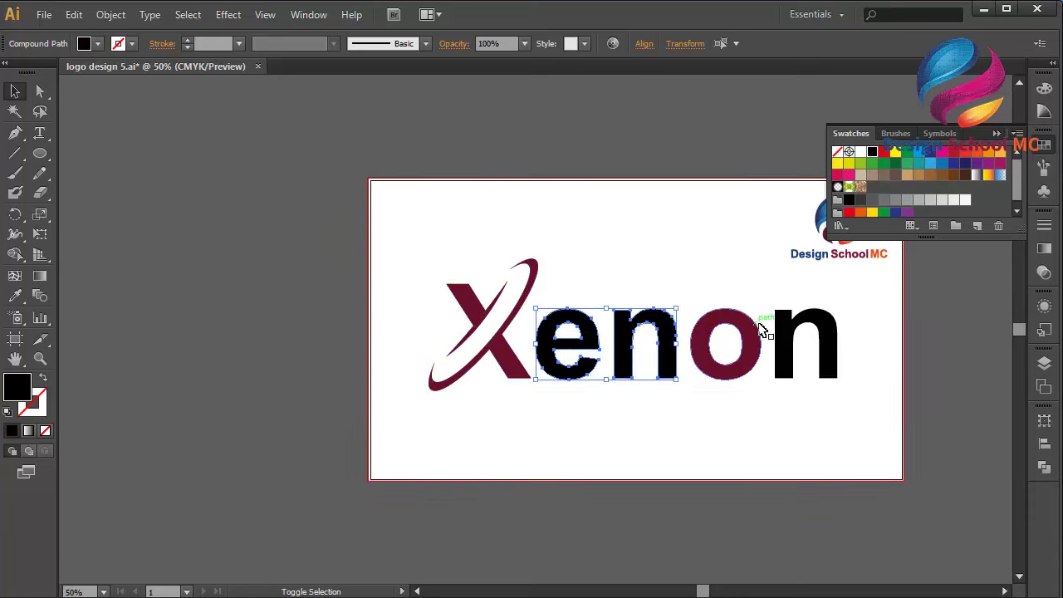
{"action": "left_click", "coordinate": [752, 328], "text": "shift"}
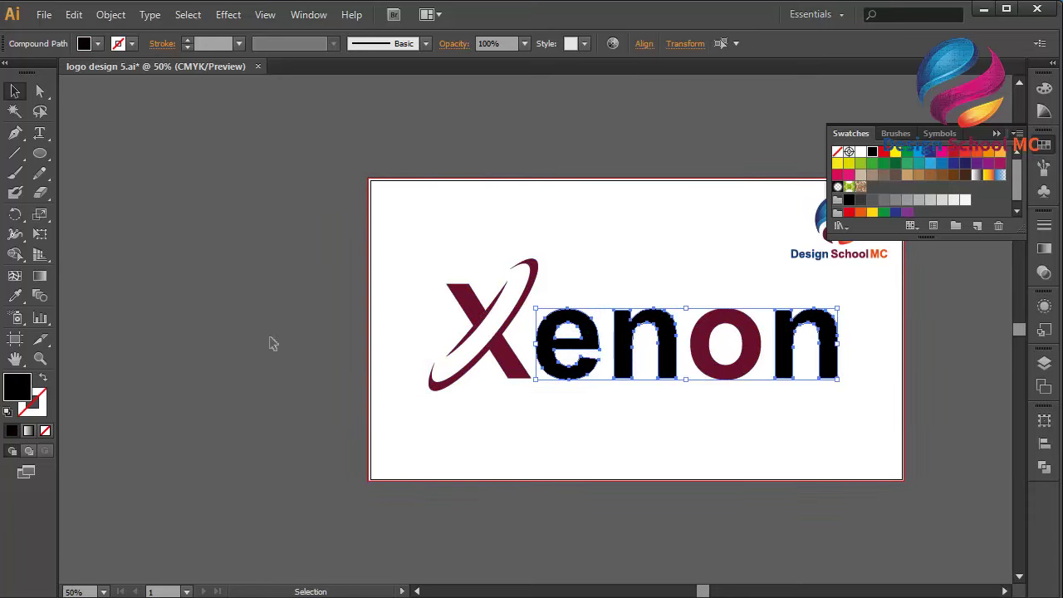
Fill the last n with bright orange FF9700 (hue 36°) and deselect to view the logo
{"action": "double_click", "coordinate": [22, 387]}
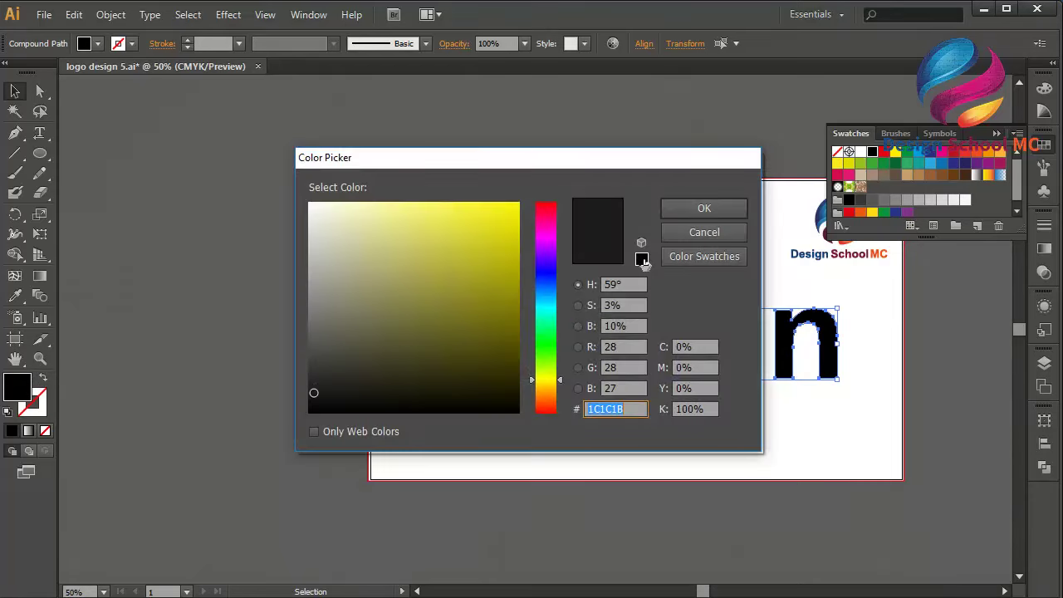
{"action": "left_click_drag", "start_coordinate": [554, 395], "coordinate": [554, 392]}
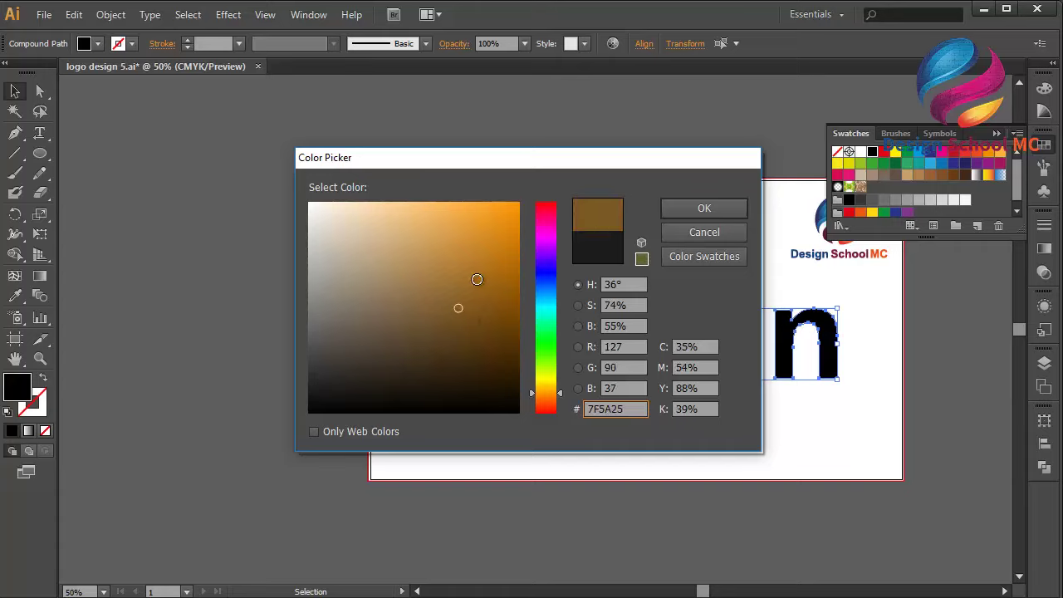
{"action": "left_click_drag", "start_coordinate": [471, 318], "coordinate": [519, 201]}
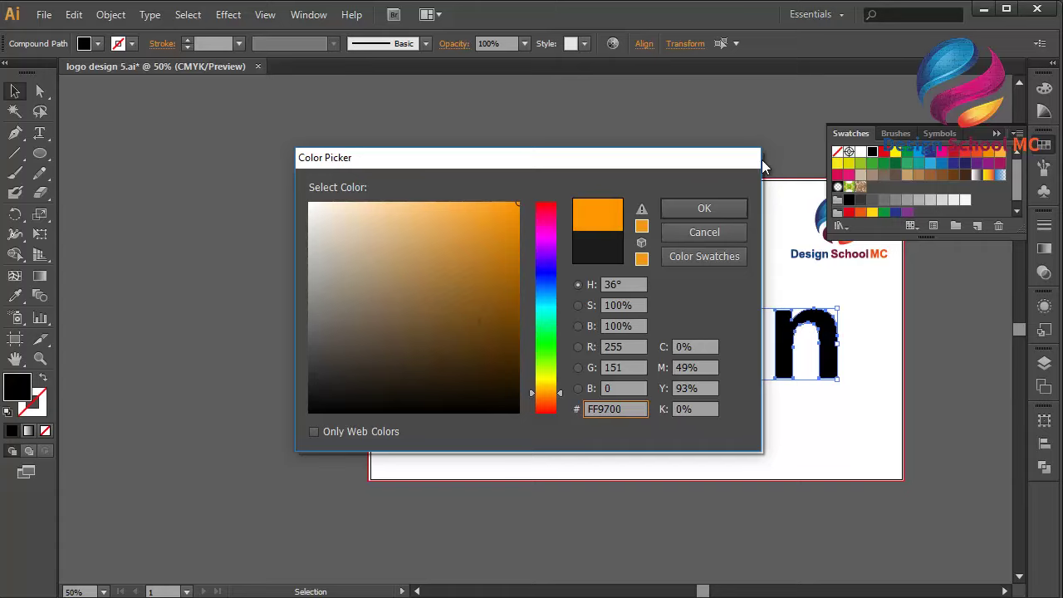
{"action": "left_click", "coordinate": [736, 208]}
{"action": "left_click", "coordinate": [678, 141]}
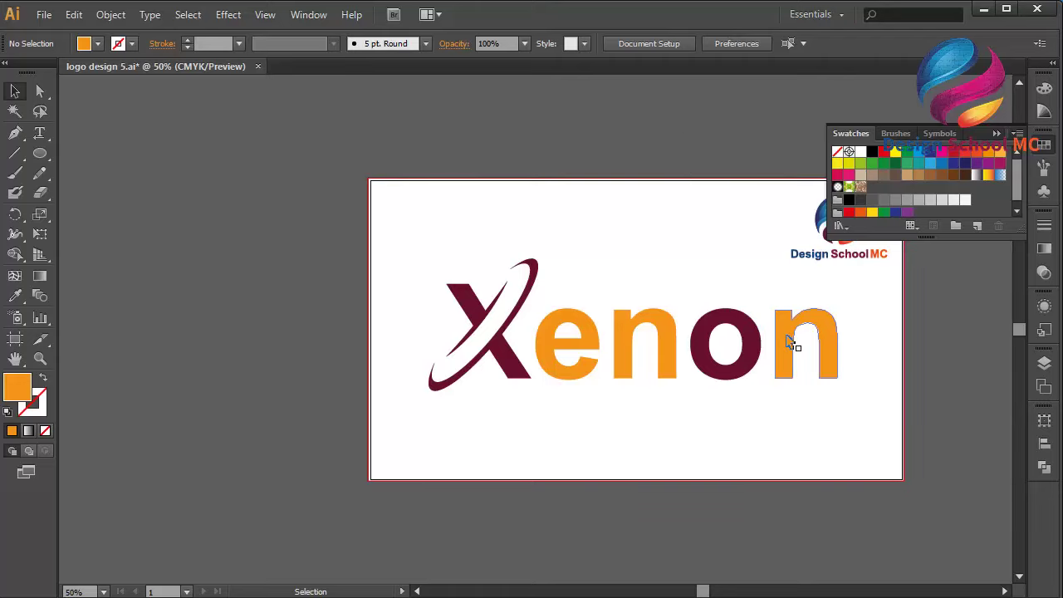
{"action": "left_click", "coordinate": [996, 135]}
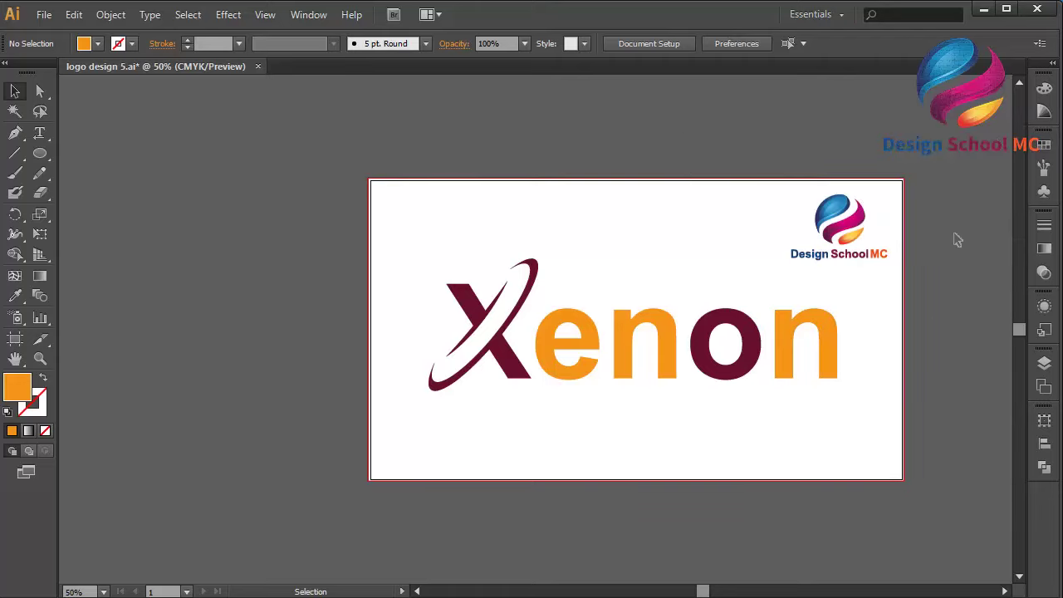
Zoom the view to fit the window, then back out to 50%
{"action": "key", "text": "ctrl+0"}
{"action": "key", "text": "ctrl+minus"}
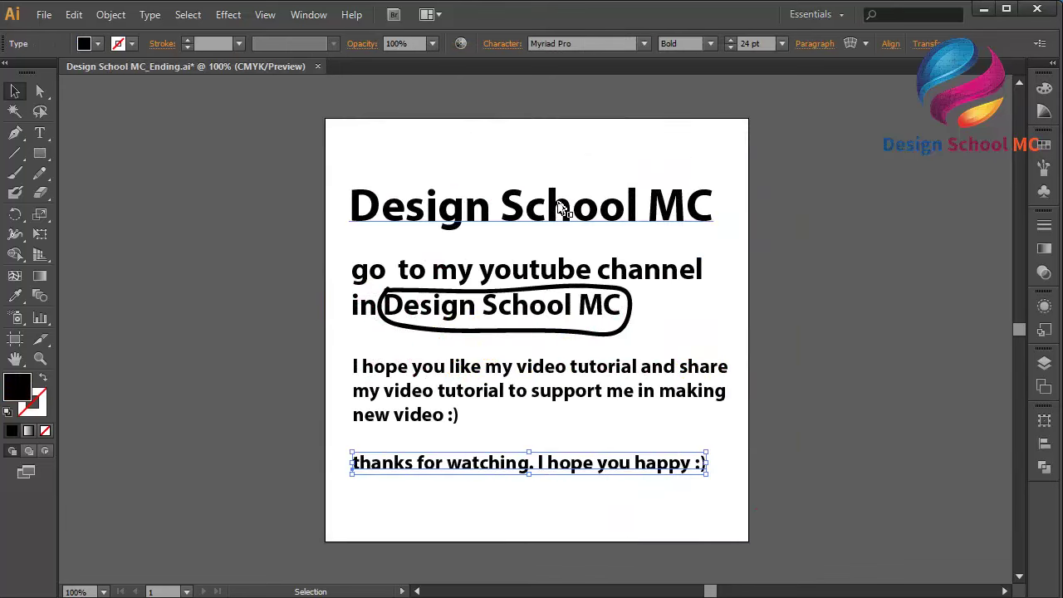
Fill the large Design School MC title with red 990000
{"action": "left_click", "coordinate": [559, 206]}
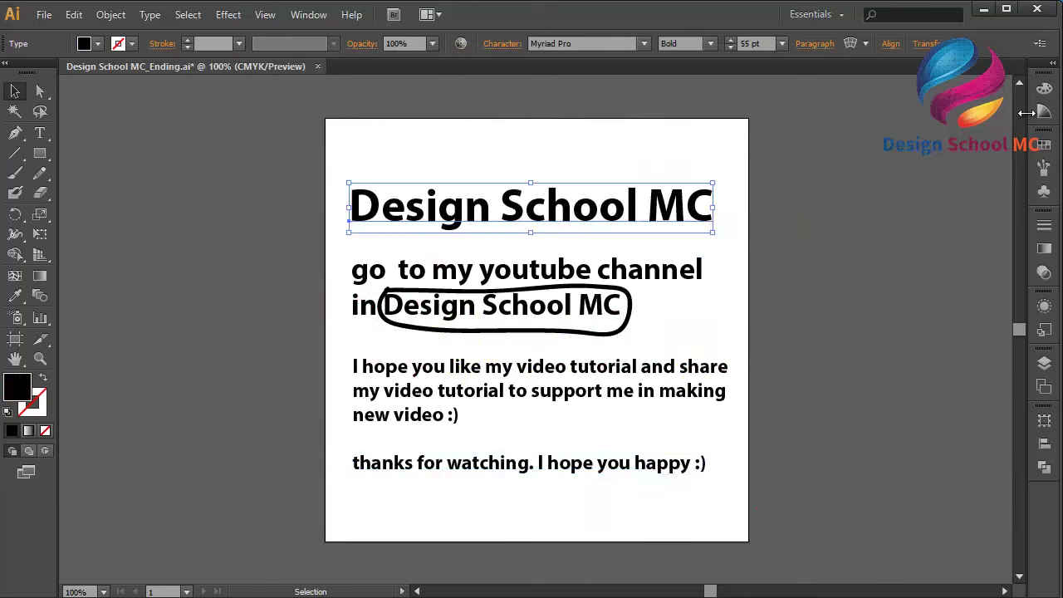
{"action": "left_click", "coordinate": [1044, 144]}
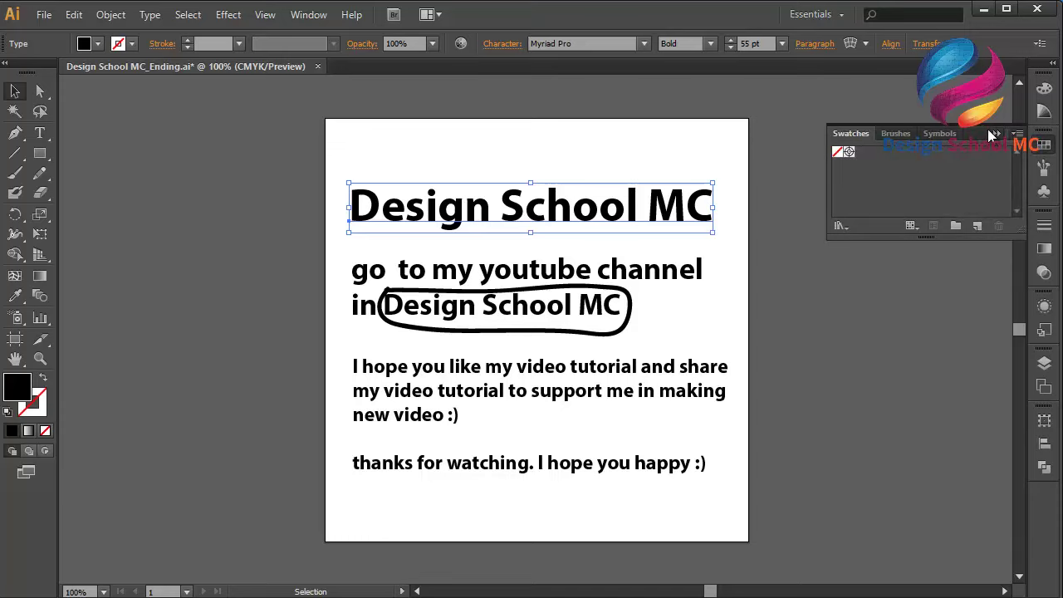
{"action": "left_click", "coordinate": [995, 133]}
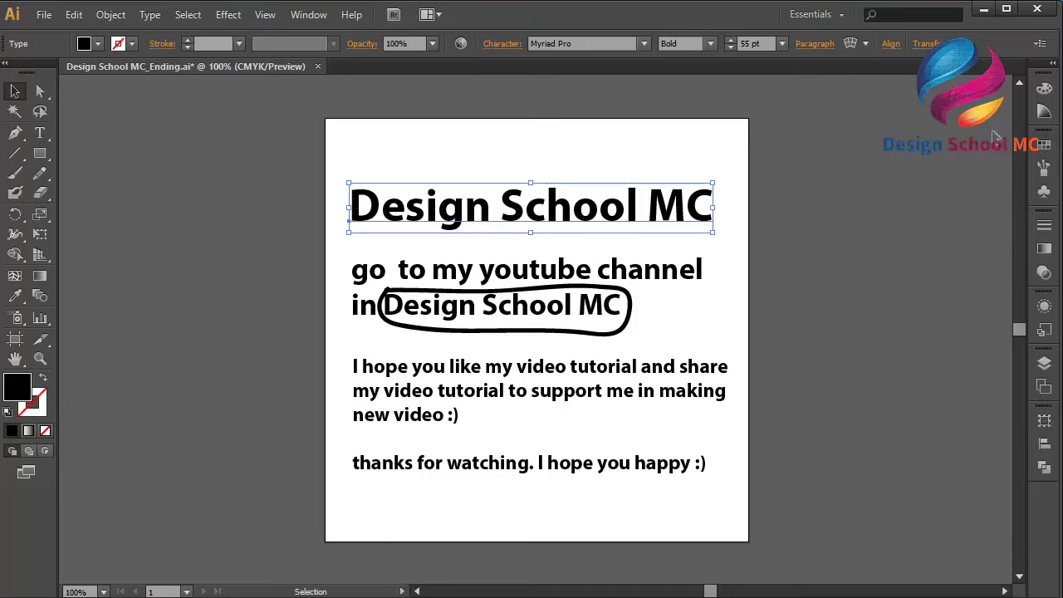
{"action": "double_click", "coordinate": [24, 387]}
{"action": "left_click_drag", "start_coordinate": [498, 310], "coordinate": [553, 194]}
{"action": "left_click", "coordinate": [674, 207]}
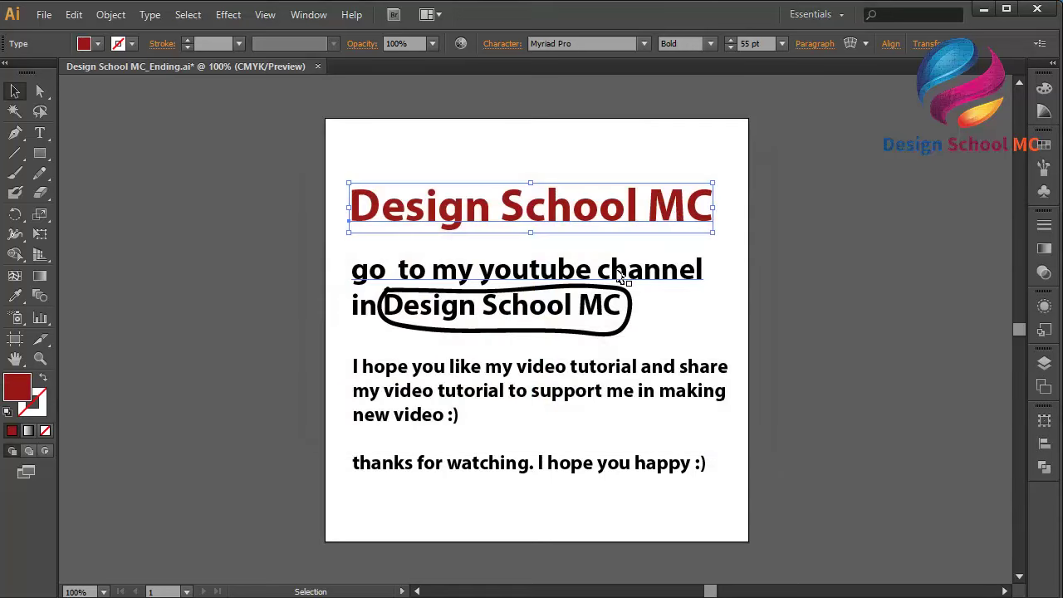
Recolour the circled Design School MC words in the channel line dark red
{"action": "left_click", "coordinate": [581, 274]}
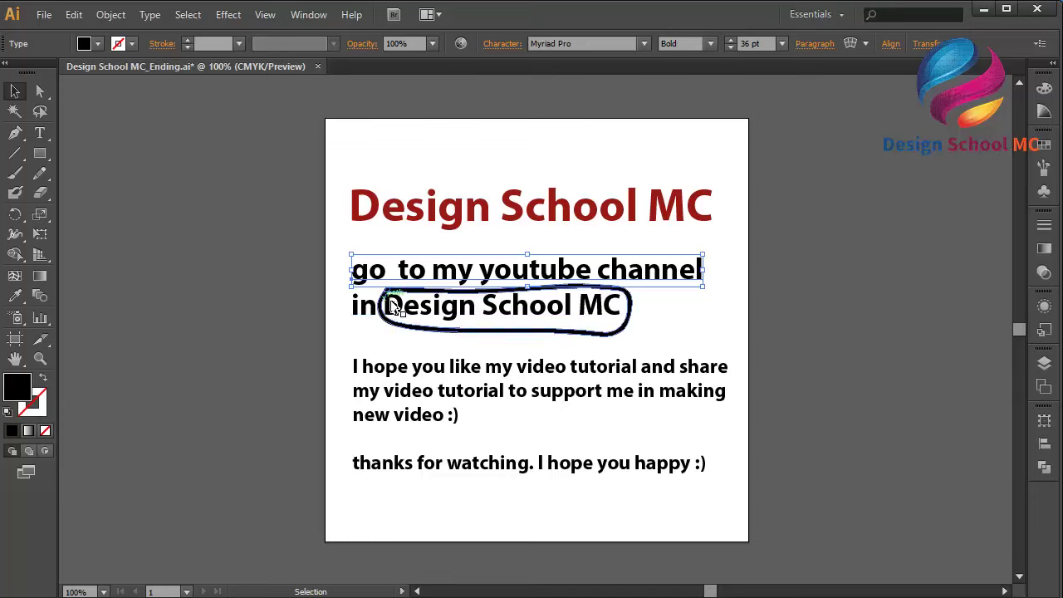
{"action": "double_click", "coordinate": [395, 306]}
{"action": "left_click_drag", "start_coordinate": [385, 300], "coordinate": [623, 309]}
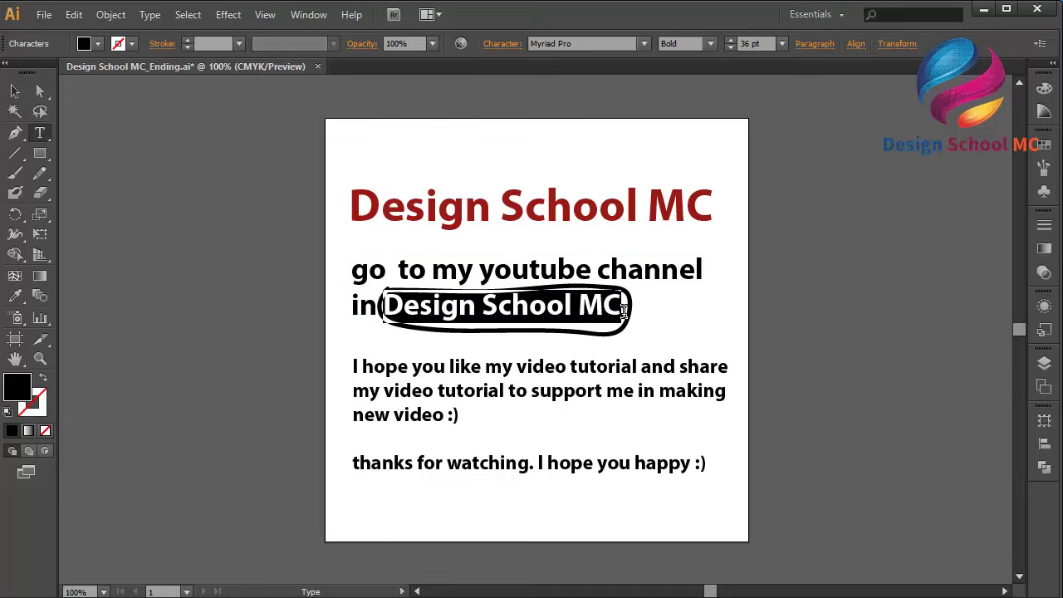
{"action": "double_click", "coordinate": [18, 395]}
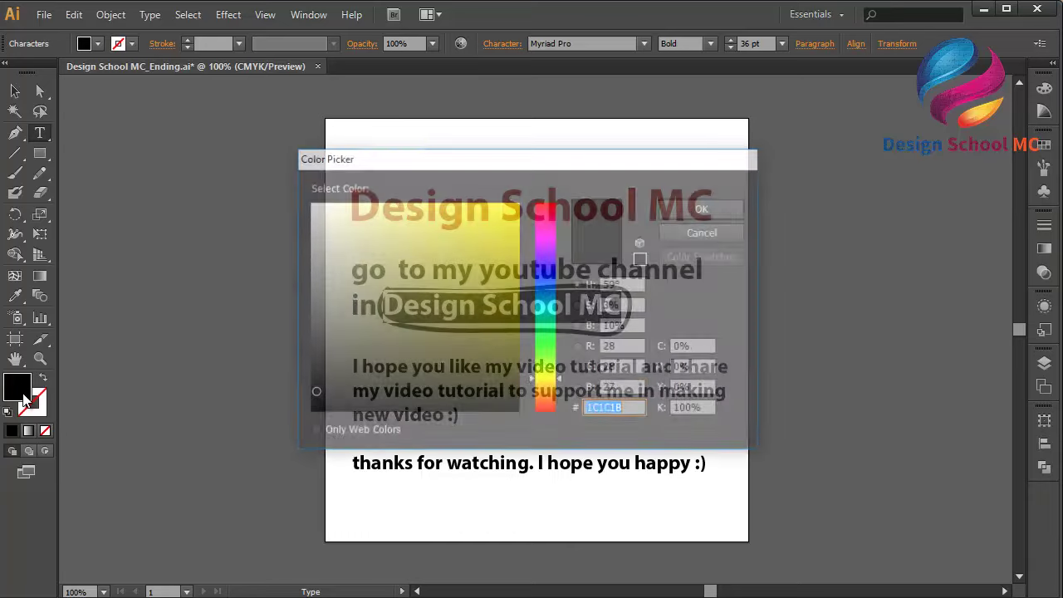
{"action": "left_click", "coordinate": [474, 292]}
{"action": "left_click_drag", "start_coordinate": [547, 276], "coordinate": [551, 162]}
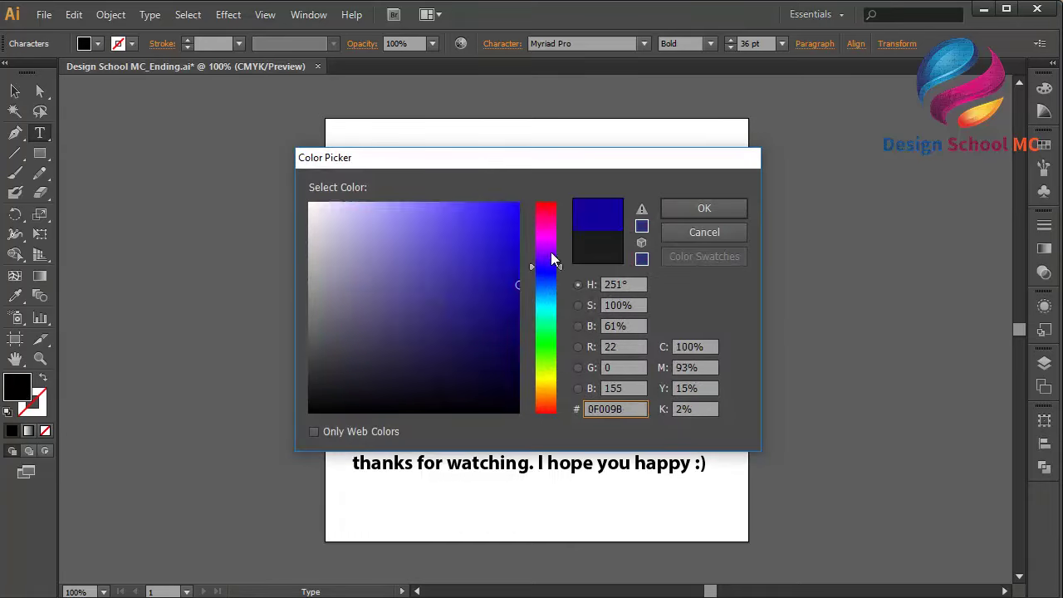
{"action": "left_click", "coordinate": [703, 208]}
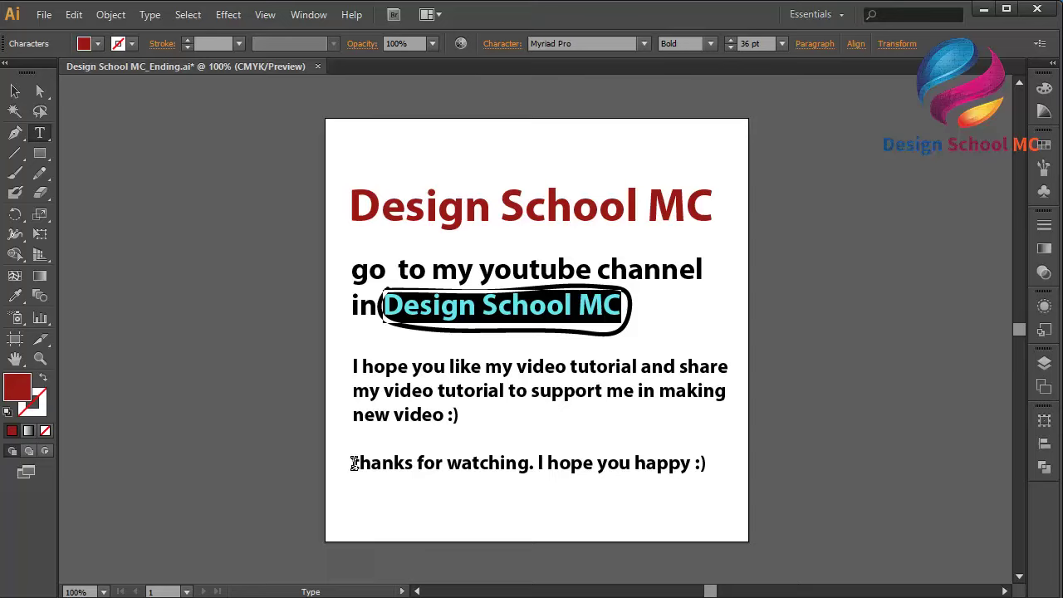
Colour the whole thanks for watching line green 0F7500
{"action": "left_click", "coordinate": [422, 367]}
{"action": "left_click_drag", "start_coordinate": [356, 466], "coordinate": [764, 448]}
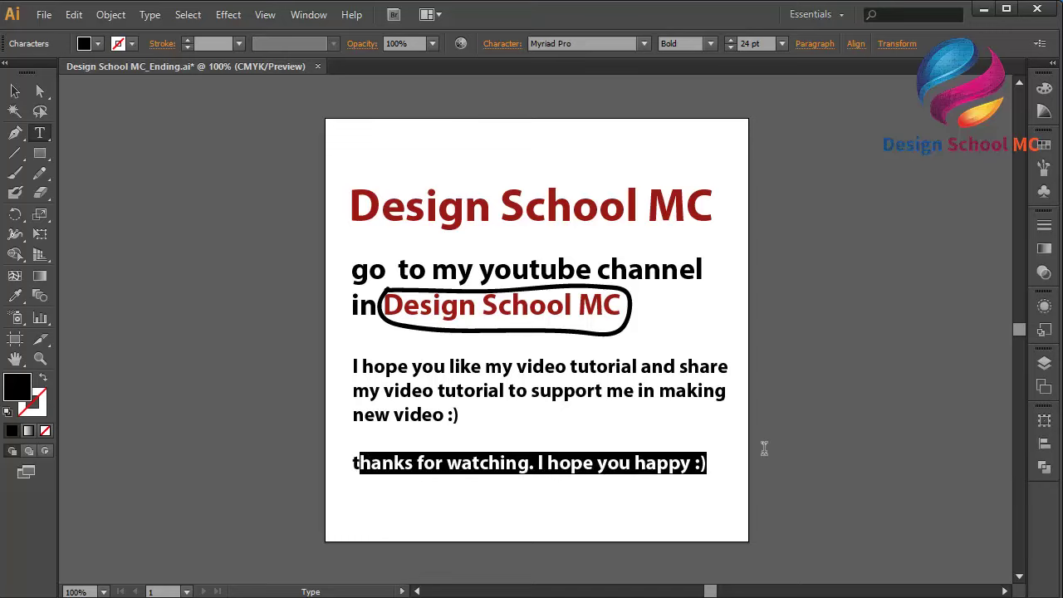
{"action": "left_click", "coordinate": [434, 546]}
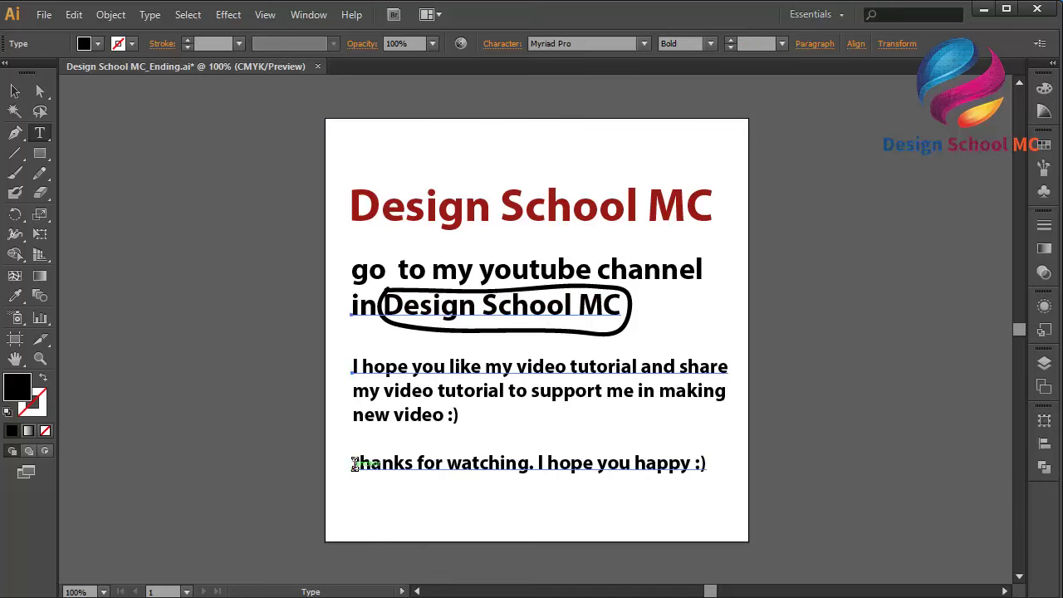
{"action": "left_click_drag", "start_coordinate": [355, 464], "coordinate": [723, 473]}
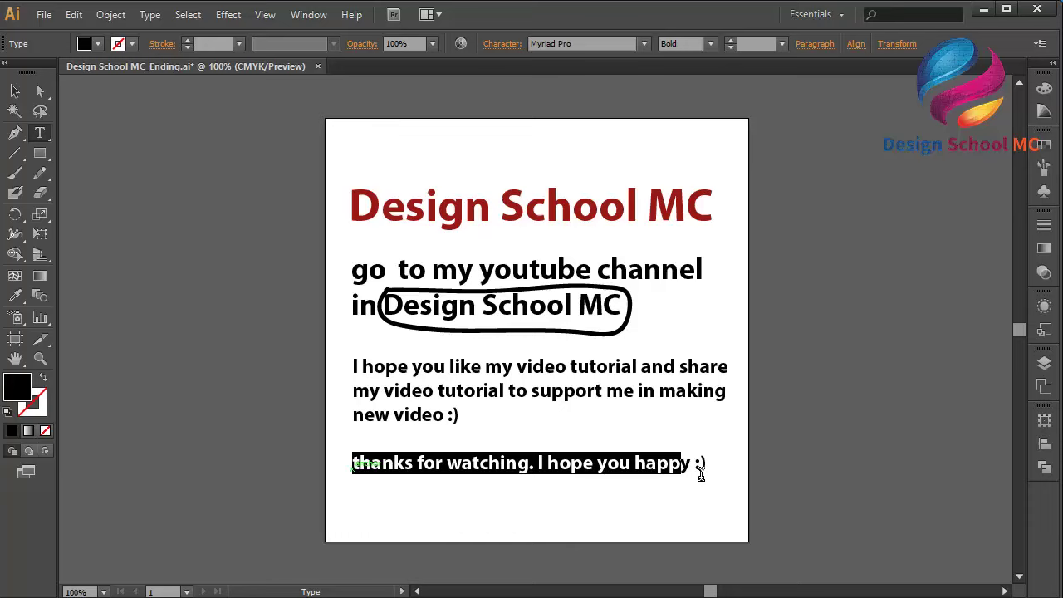
{"action": "double_click", "coordinate": [20, 387]}
{"action": "left_click", "coordinate": [518, 317]}
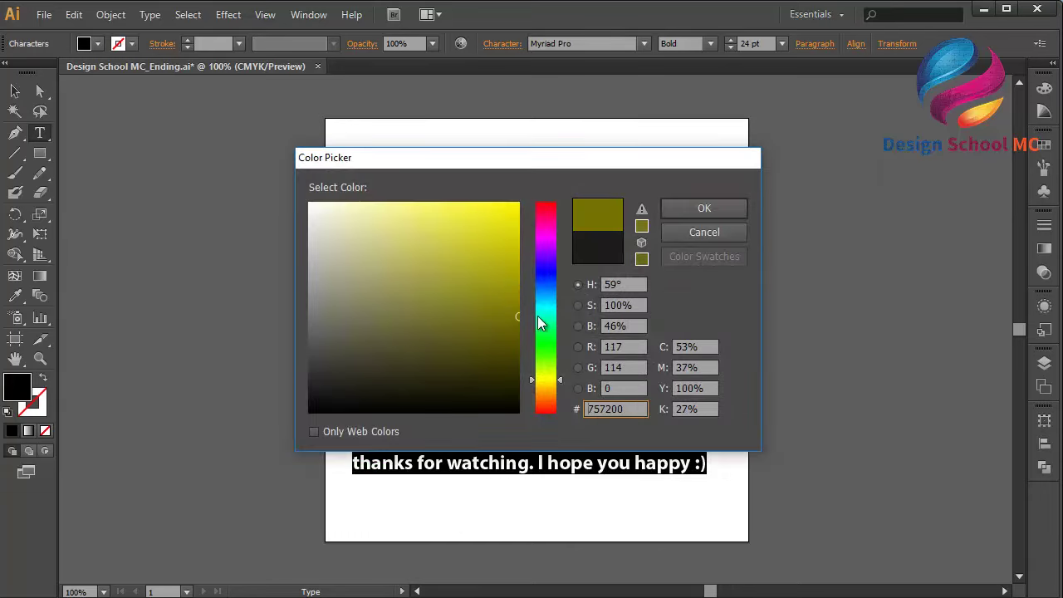
{"action": "left_click_drag", "start_coordinate": [554, 368], "coordinate": [552, 350]}
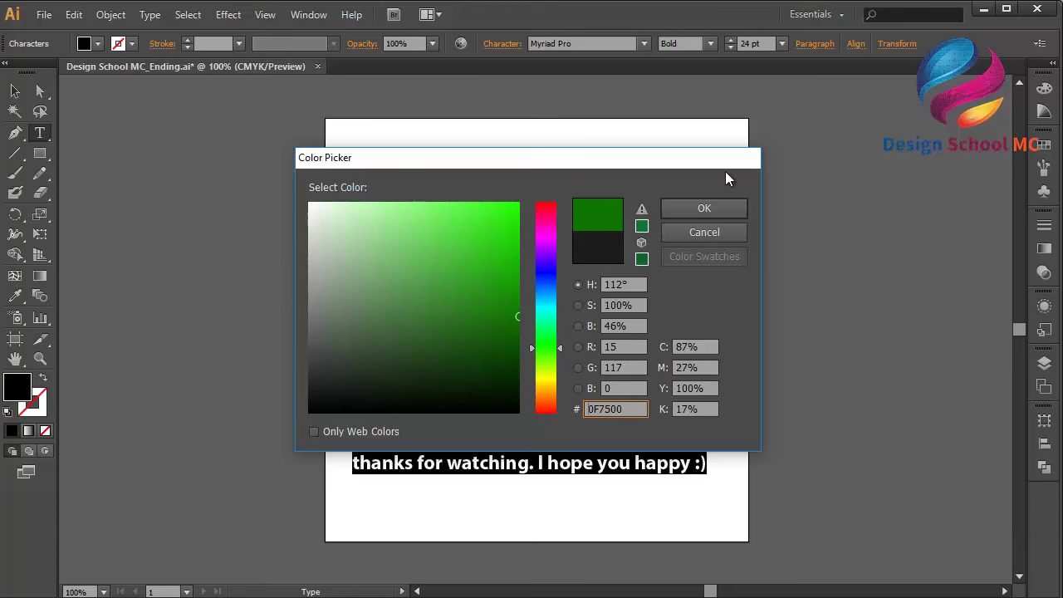
{"action": "left_click", "coordinate": [716, 208]}
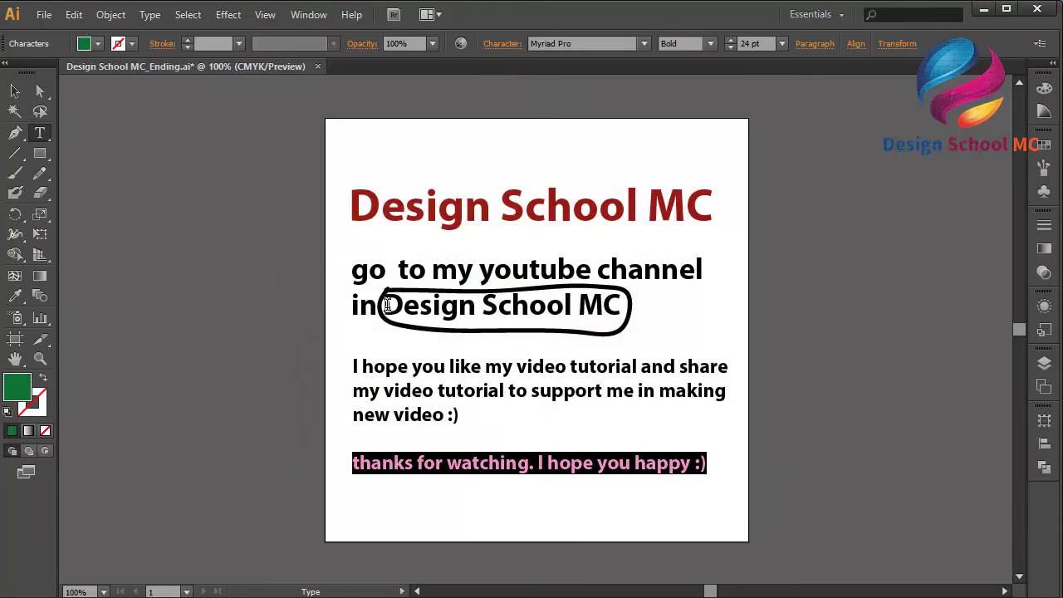
Recolour the circled Design School MC words deep maroon 720000, then deselect
{"action": "left_click_drag", "start_coordinate": [387, 304], "coordinate": [606, 292]}
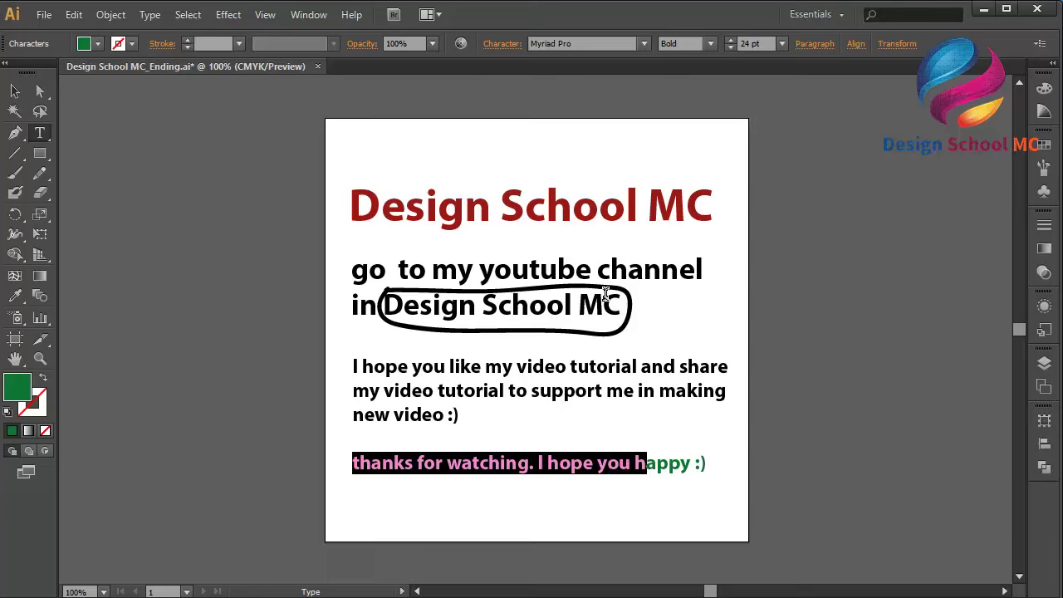
{"action": "left_click", "coordinate": [607, 294]}
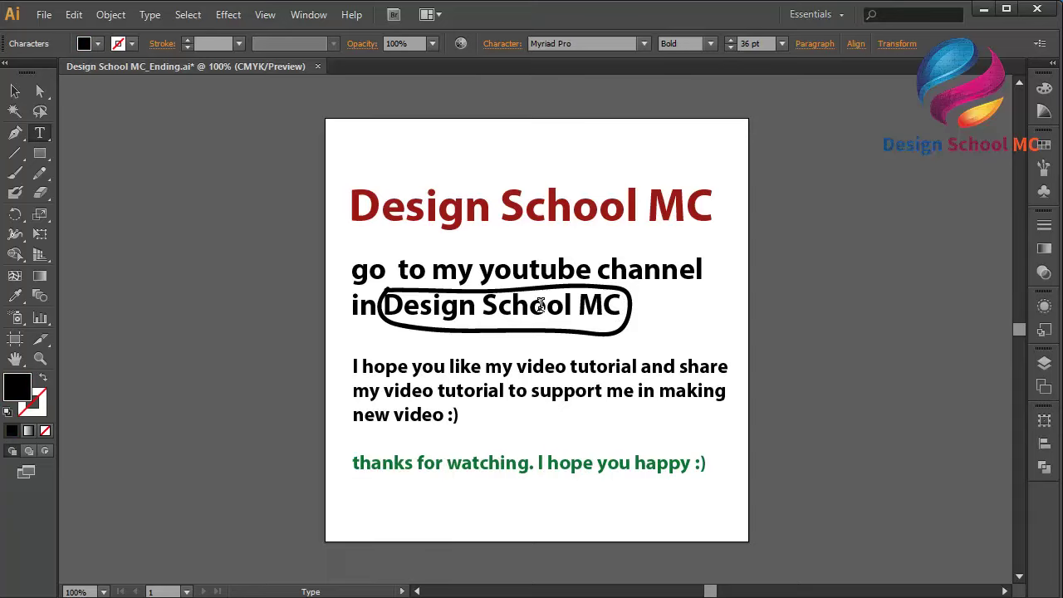
{"action": "left_click_drag", "start_coordinate": [539, 305], "coordinate": [384, 304]}
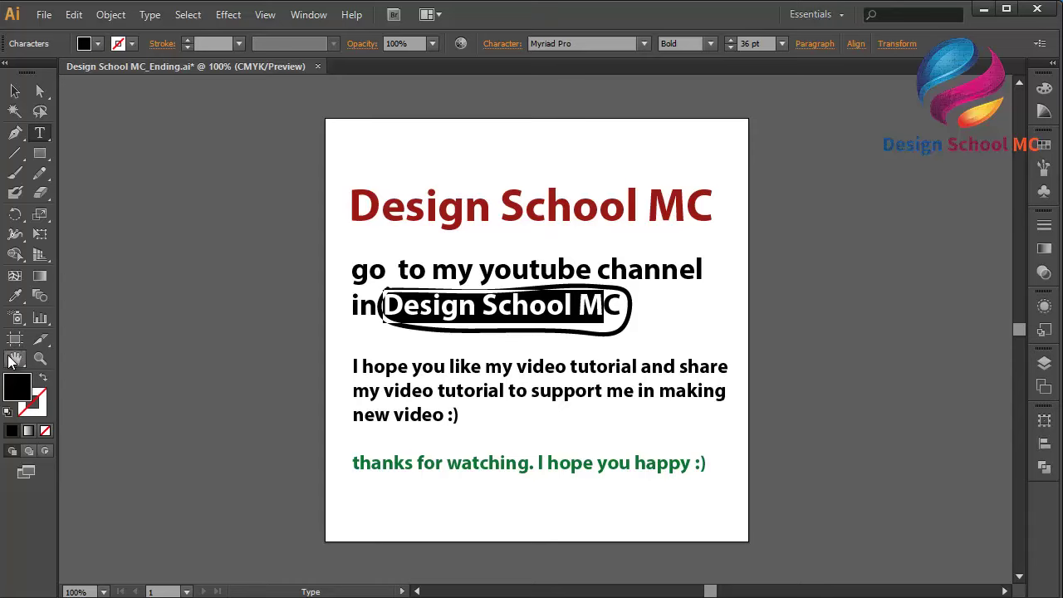
{"action": "double_click", "coordinate": [18, 387]}
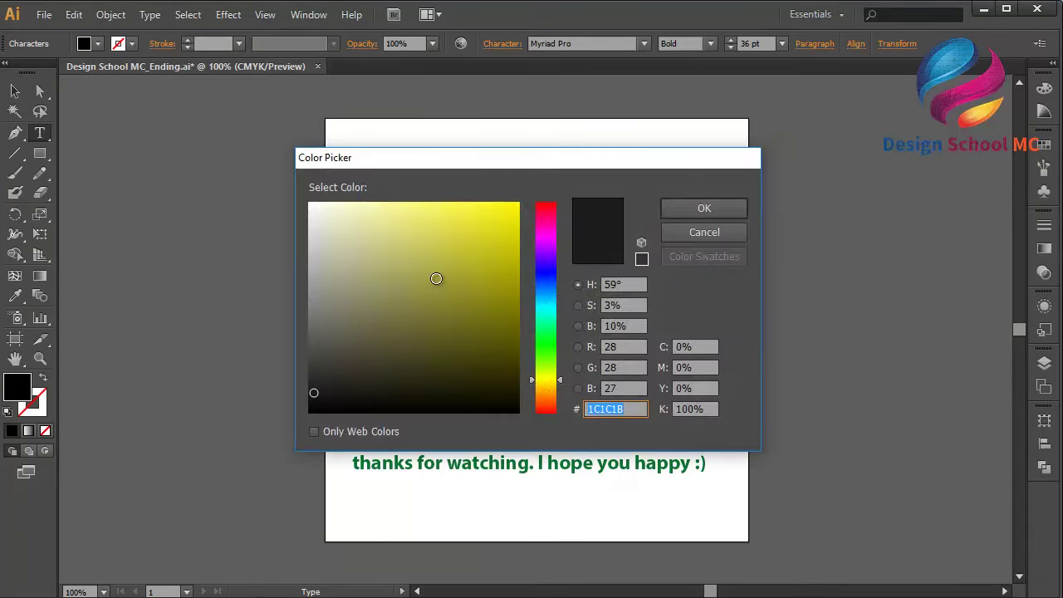
{"action": "left_click", "coordinate": [520, 316]}
{"action": "left_click", "coordinate": [703, 209]}
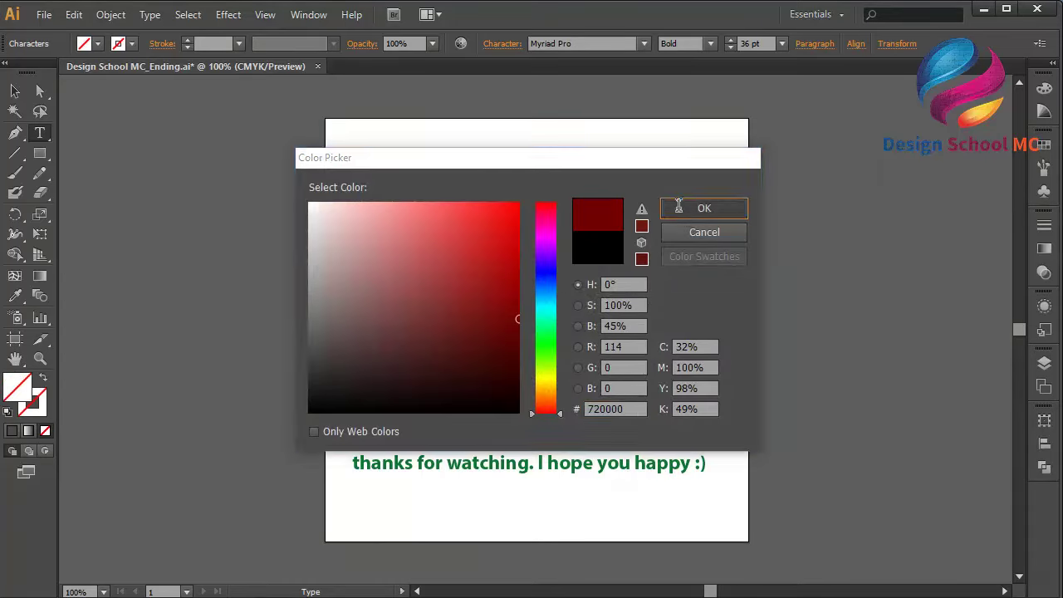
{"action": "left_click", "coordinate": [17, 92]}
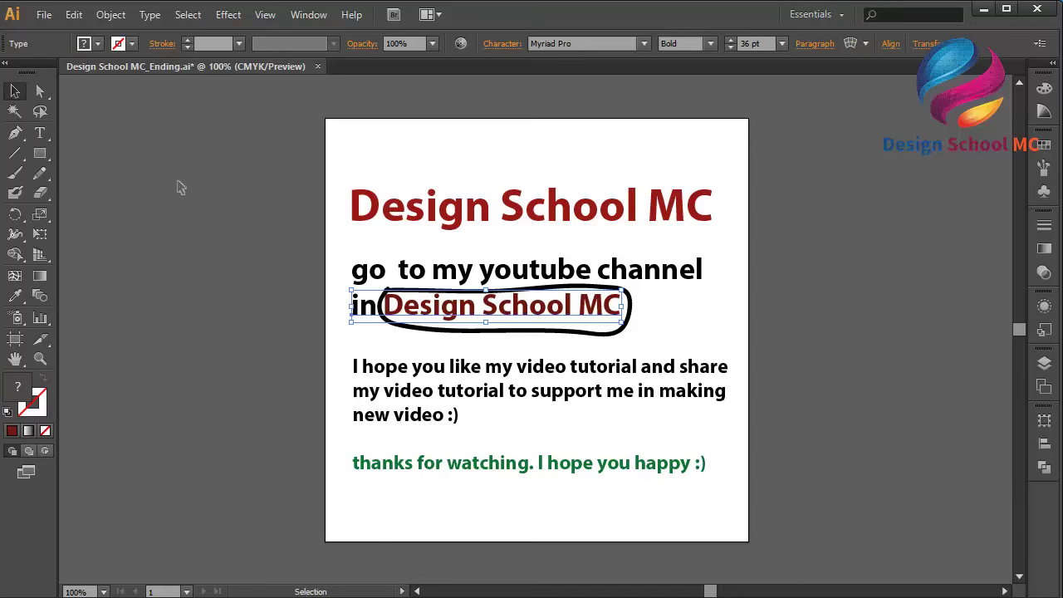
{"action": "left_click", "coordinate": [178, 184]}
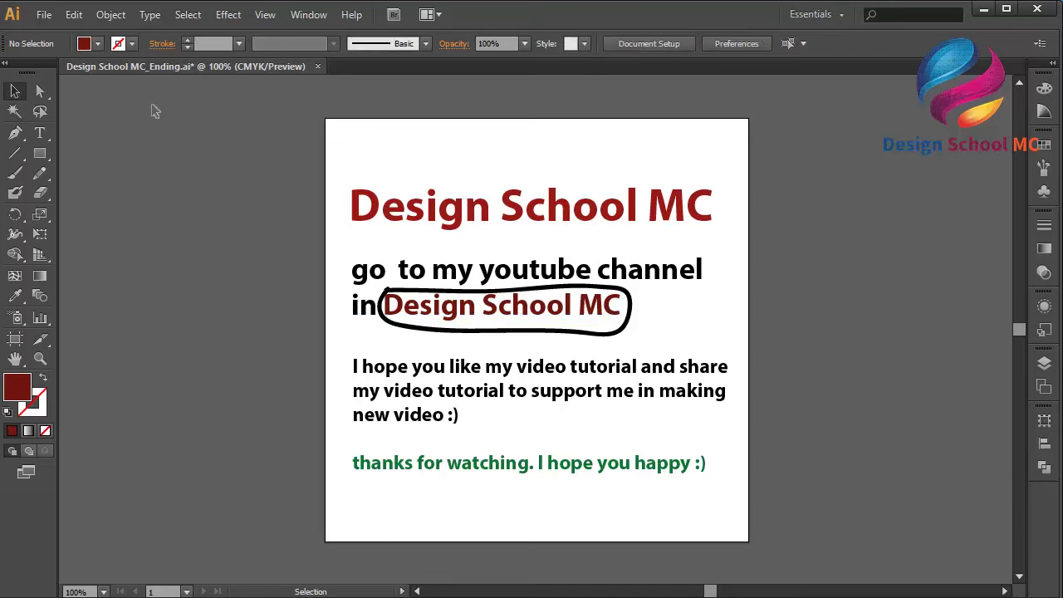